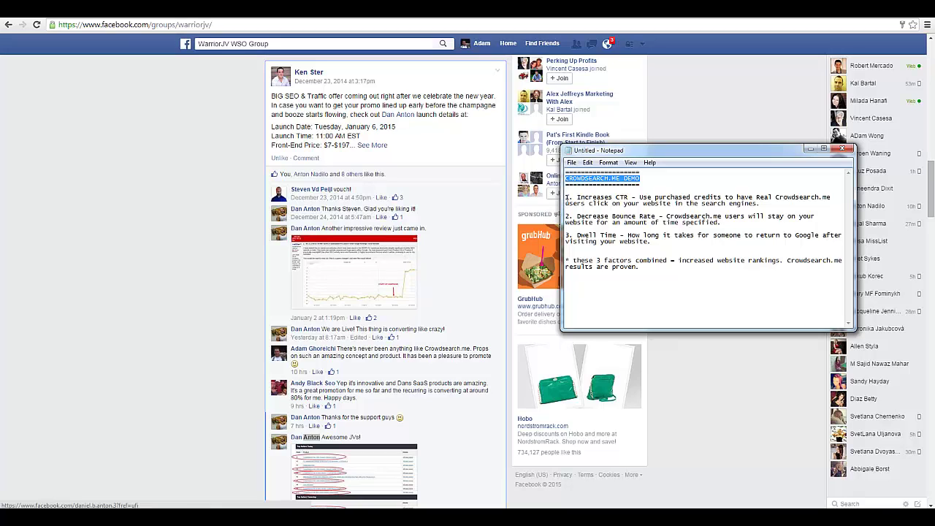
Step: Read through the CrowdSearch.me notes in Notepad, highlighting the CTR, Bounce Rate and Dwell Time points and dismissing the color scheme prompt
left_click(567, 197)
mouse_move(566, 197)
left_mouse_down()
mouse_move(609, 199)
mouse_move(650, 241)
mouse_move(567, 235)
mouse_move(564, 197)
left_mouse_up()
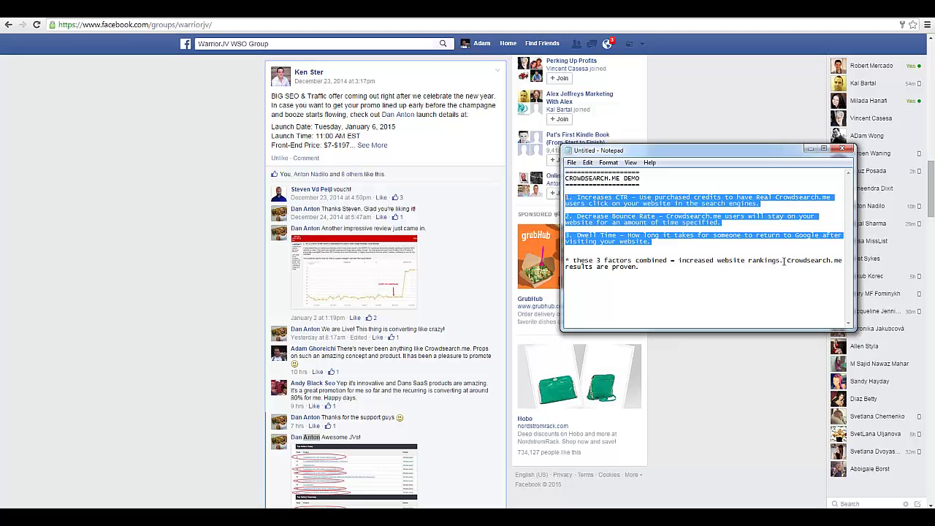
left_click_drag(784, 261, 786, 267)
left_click(705, 287)
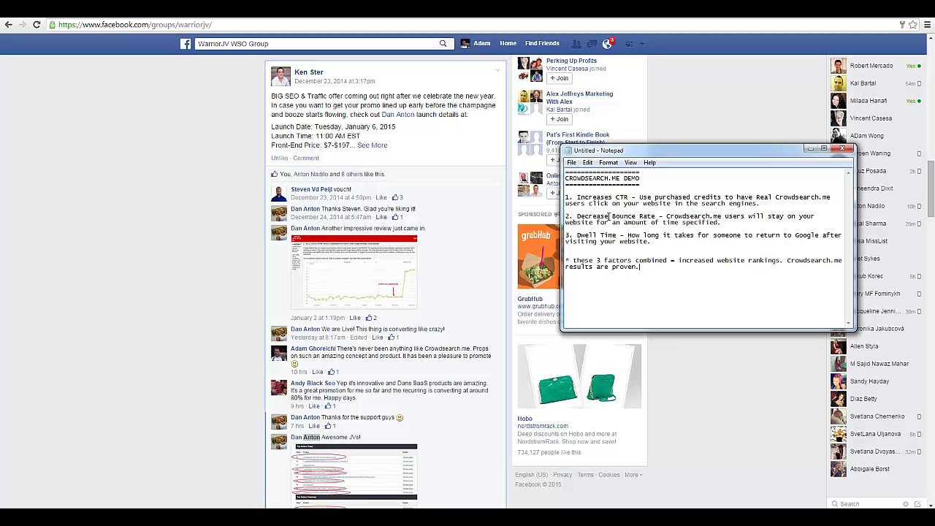
left_click_drag(577, 197, 630, 197)
left_click_drag(655, 218, 615, 220)
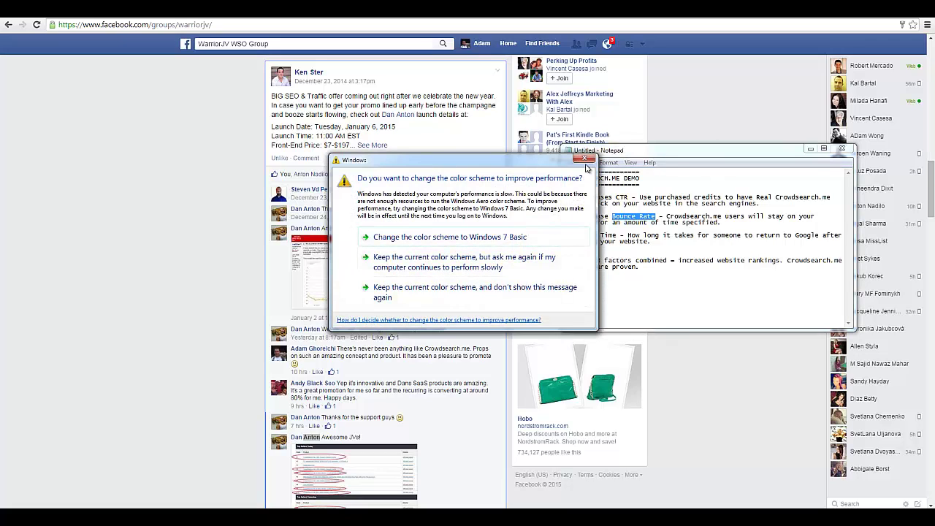
left_click(584, 158)
left_click_drag(657, 242, 565, 235)
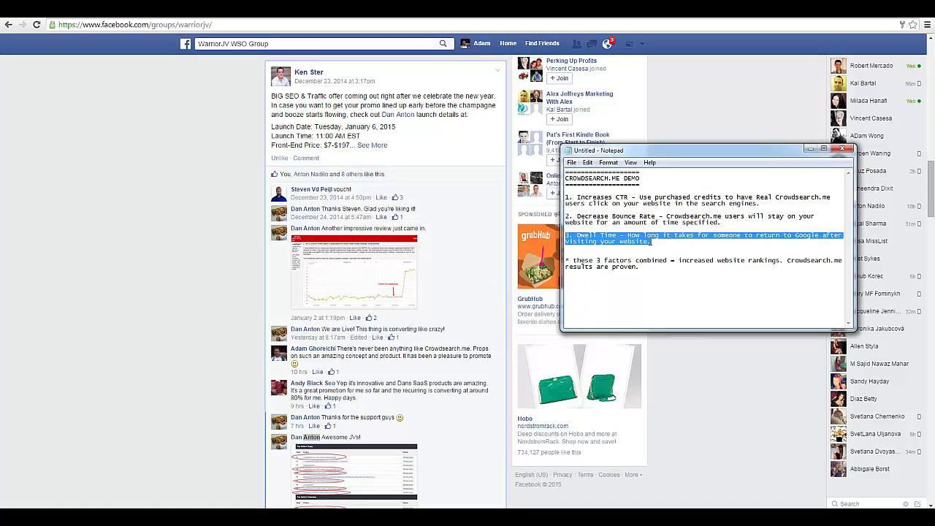
left_click(665, 244)
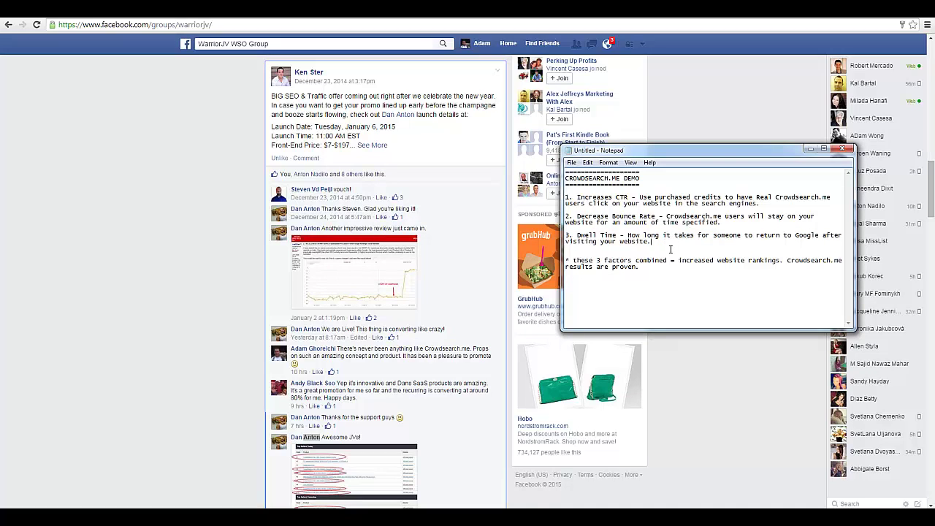
left_click(627, 237, "shift")
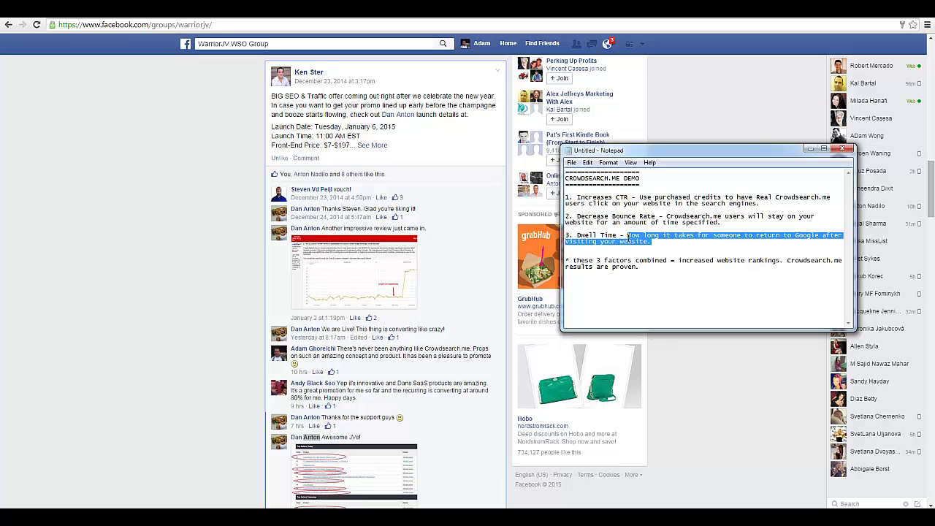
left_click_drag(628, 235, 653, 242)
left_click(630, 236)
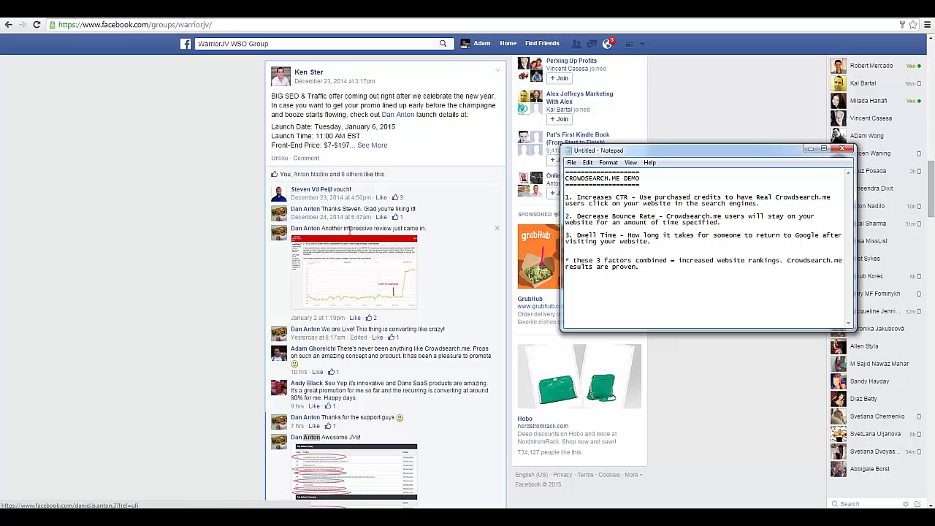
Step: Open the ranking chart image from the "Another impressive review just came in" comment in a separate tab and examine it
left_click(327, 227)
mouse_move(326, 228)
left_mouse_down()
mouse_move(429, 230)
mouse_move(321, 230)
left_mouse_up()
right_click(343, 266)
key("Escape")
left_click(222, 9)
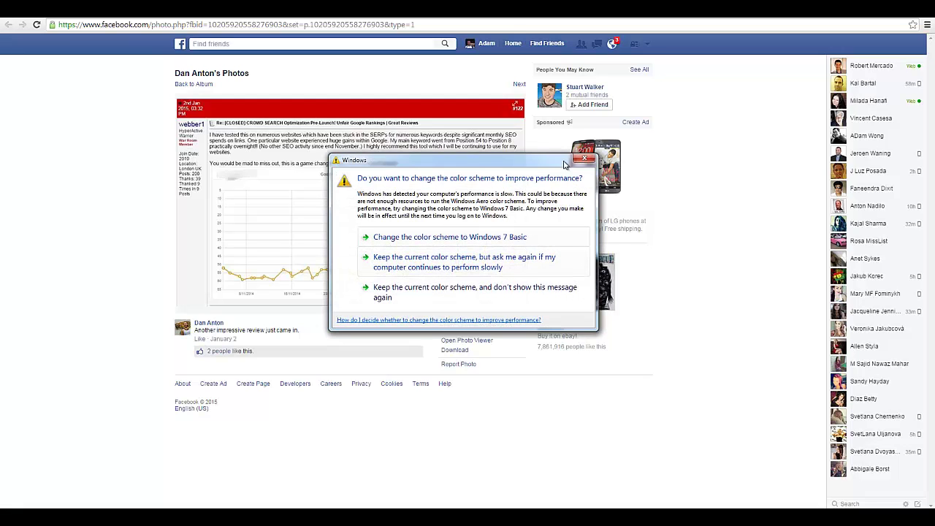
left_click(583, 160)
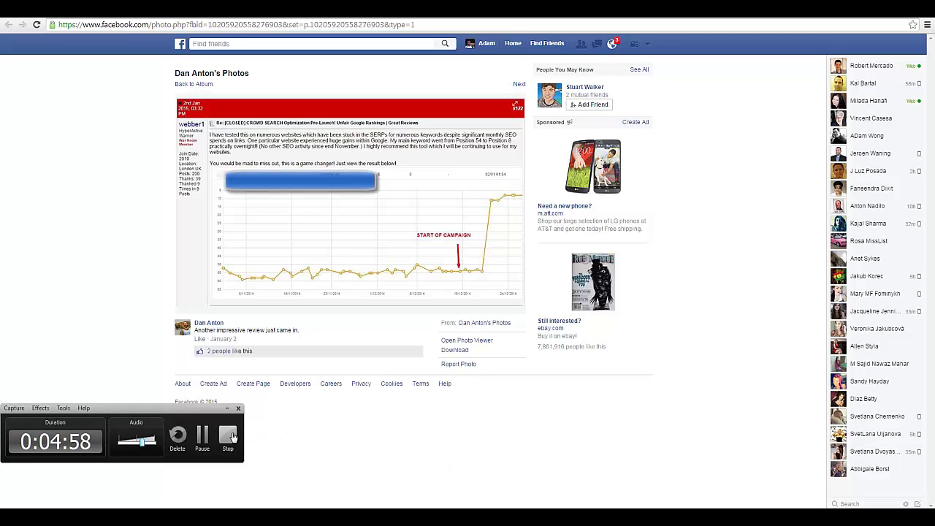
left_click(241, 434)
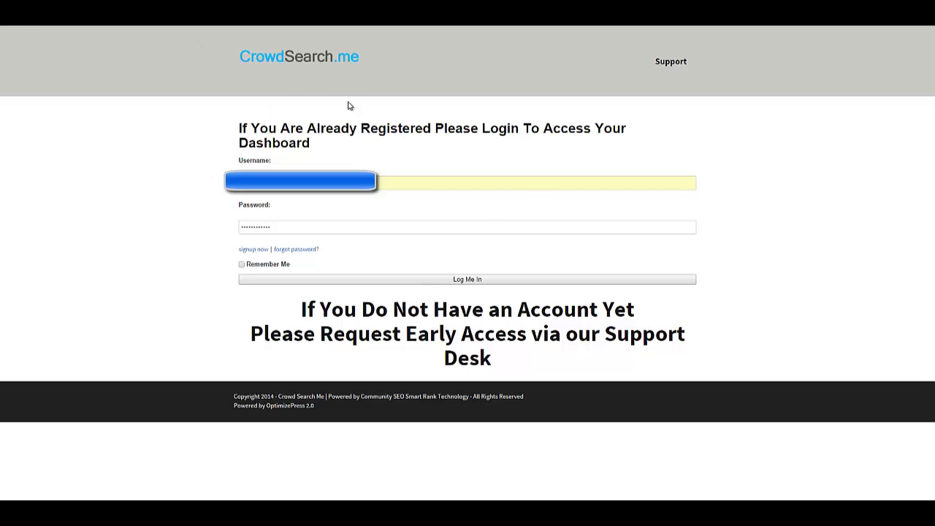
Step: Log in to the CrowdSearch.me dashboard with the prefilled credentials and dismiss the offer to save the password
left_click(485, 284)
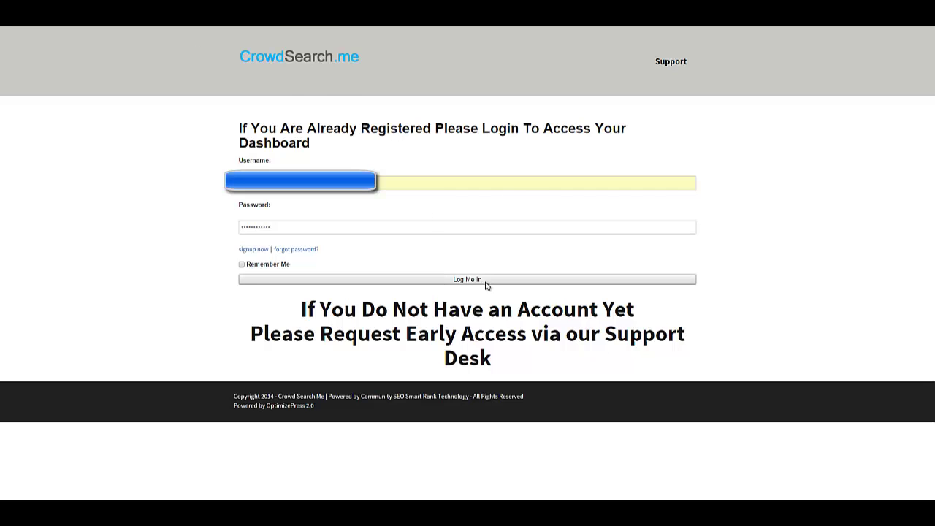
left_click(449, 283)
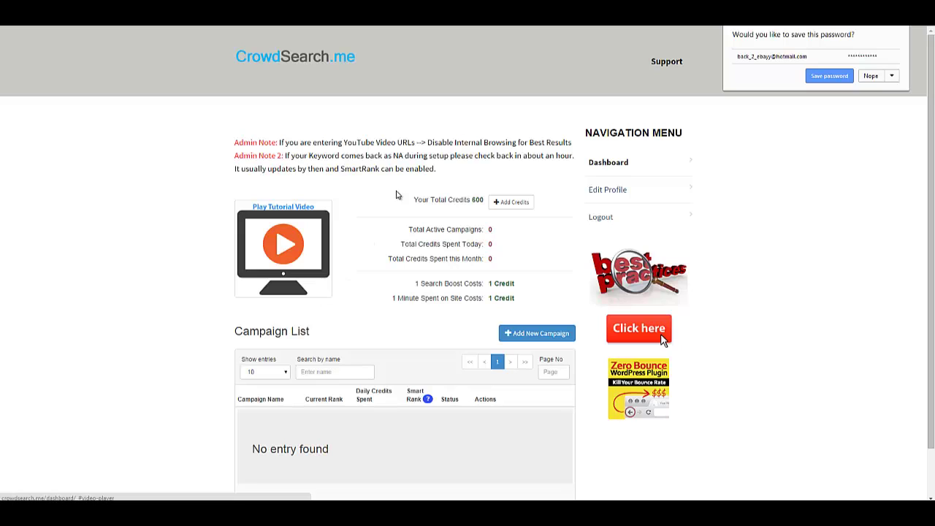
left_click(408, 159)
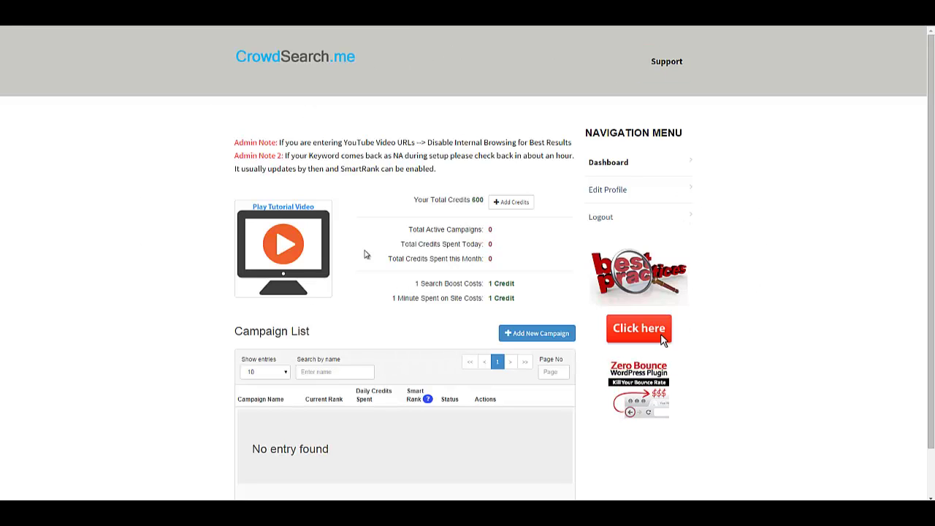
Step: Examine the total credits, active campaigns and campaign list on the CrowdSearch.me dashboard
left_click_drag(412, 200, 483, 195)
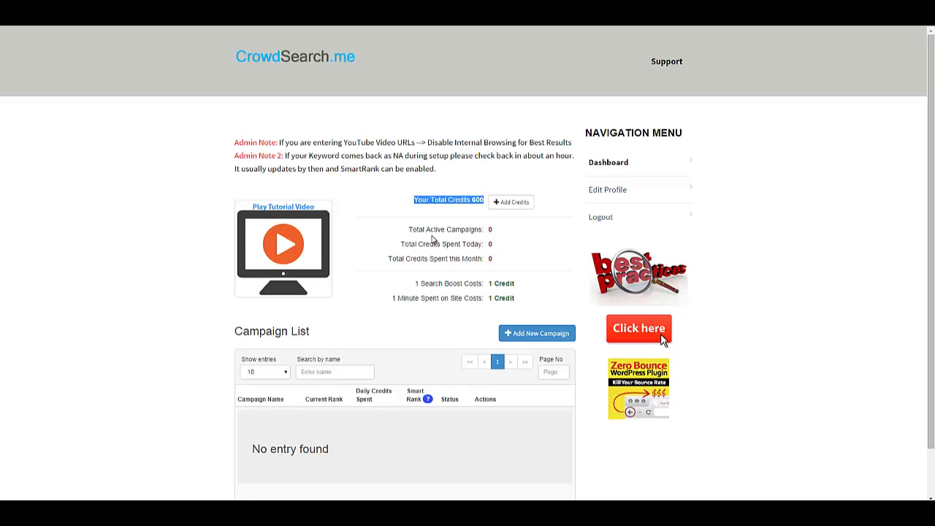
double_click(490, 229)
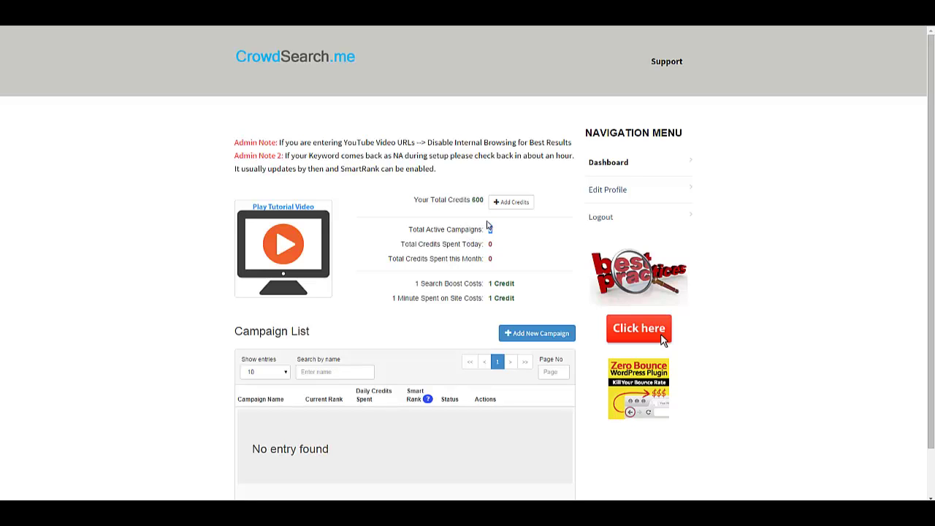
left_click(137, 336)
scroll(137, 336, "down", 2)
scroll(136, 336, "up", 2)
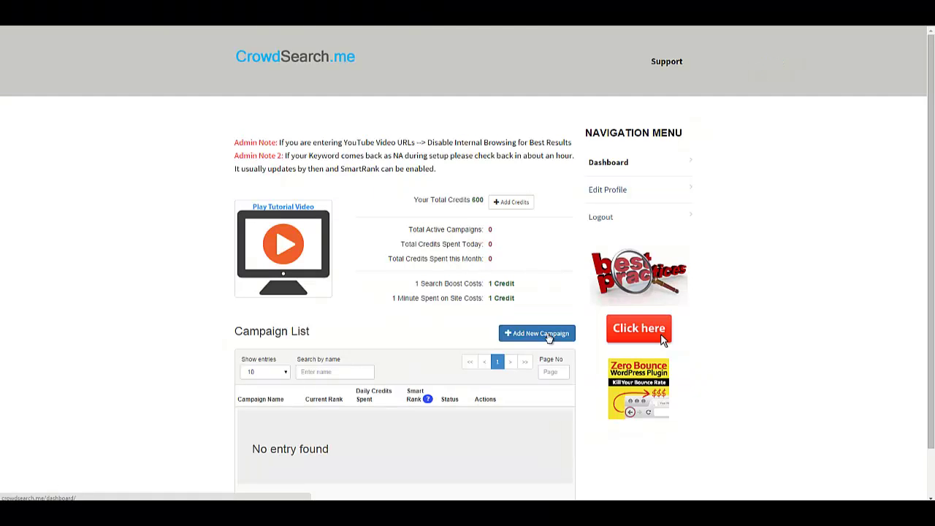
Step: Start a new campaign and name it "MeCanto 0001"
left_click(548, 336)
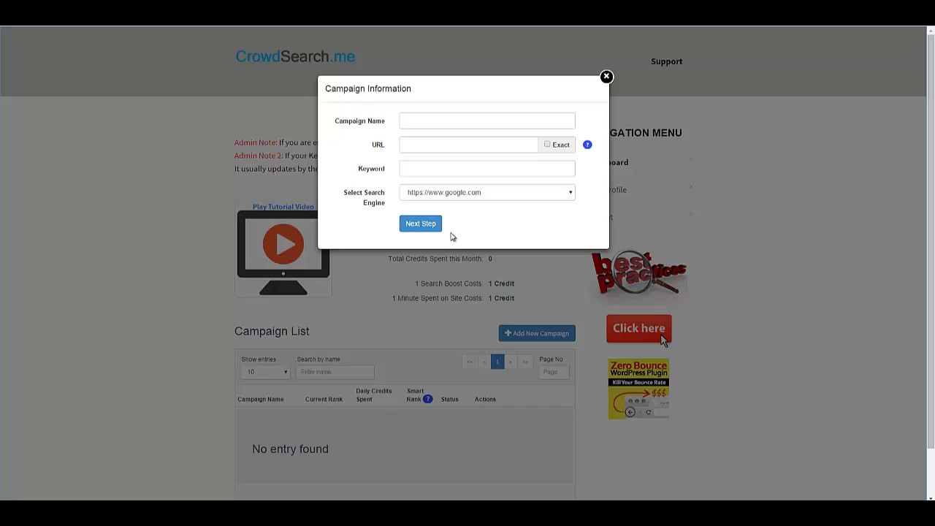
left_click(454, 125)
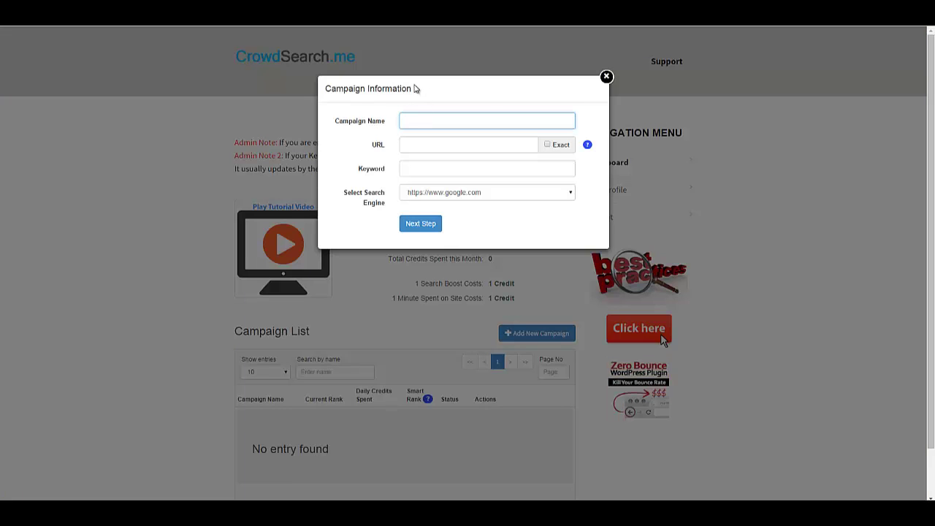
left_click_drag(368, 89, 411, 88)
left_click(433, 124)
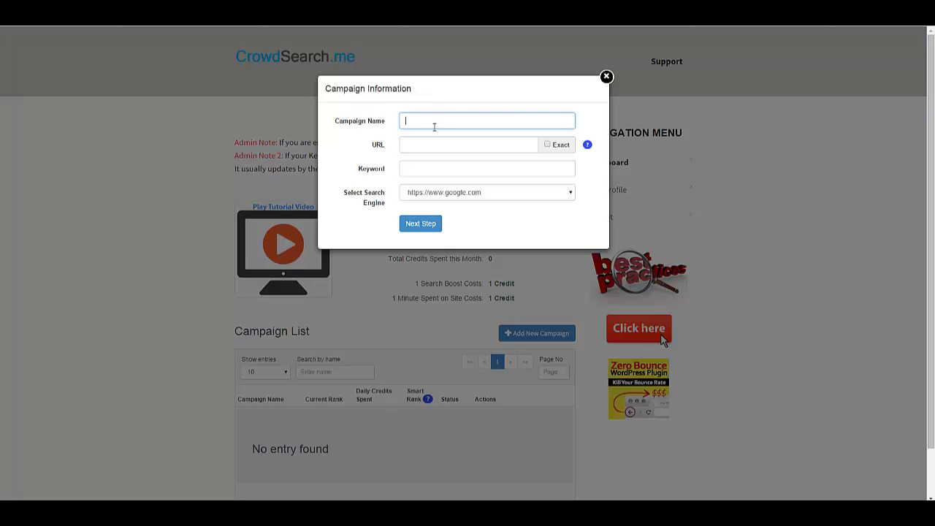
type("MeCanto 0001")
left_click_drag(435, 121, 396, 121)
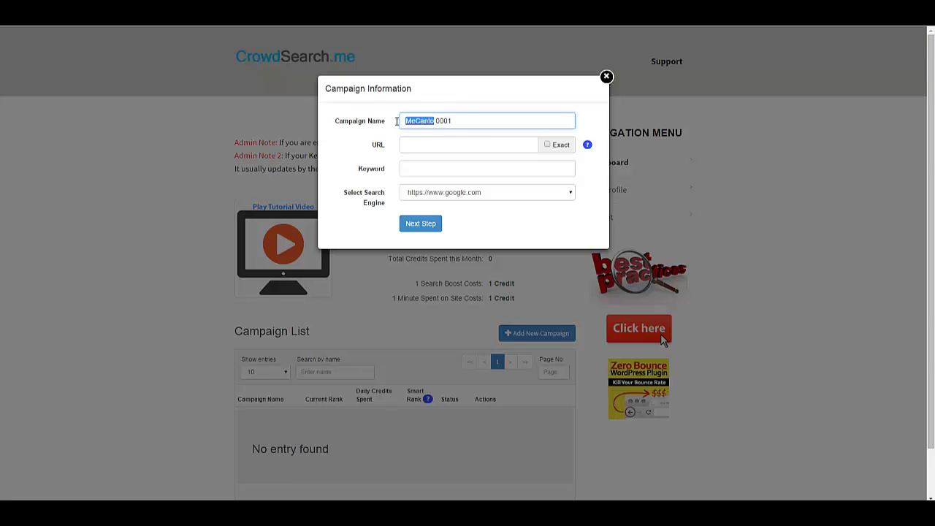
Step: Open mecanto.com in a new tab and go to its "CrowdSearch.me Review and Bonus" post
left_click(430, 148)
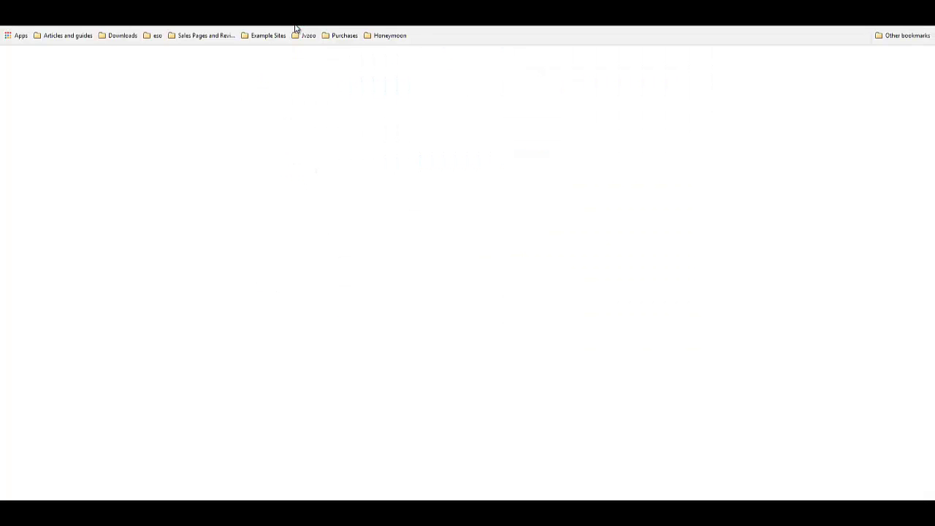
type("mosantu.com")
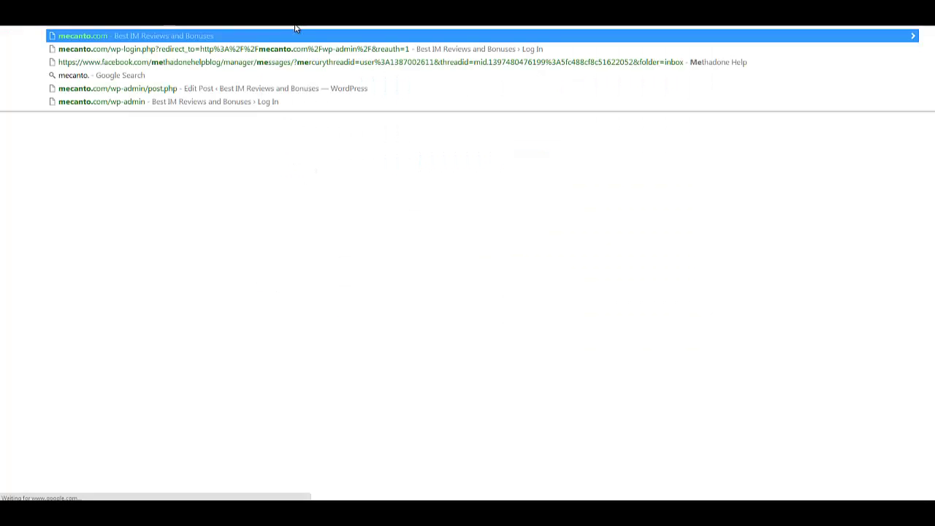
key("Return")
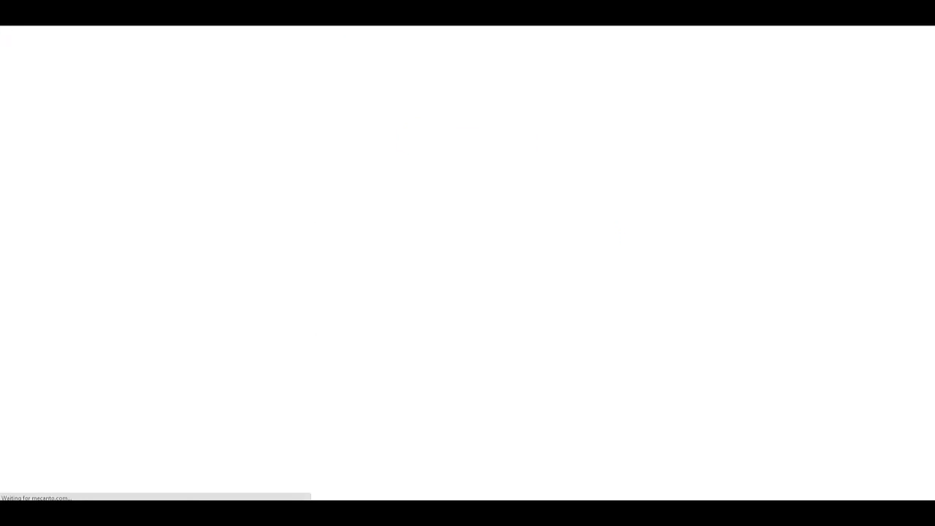
scroll(174, 236, "down", 5)
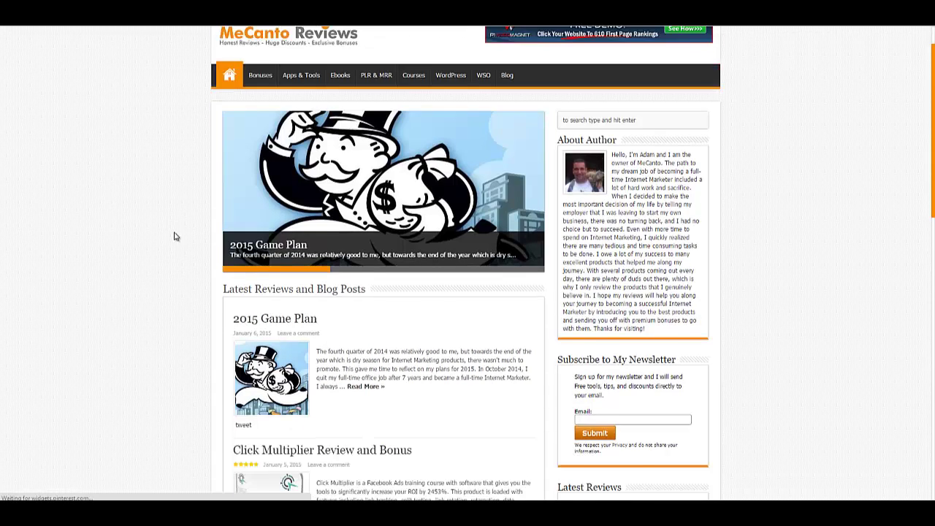
scroll(174, 236, "down", 2)
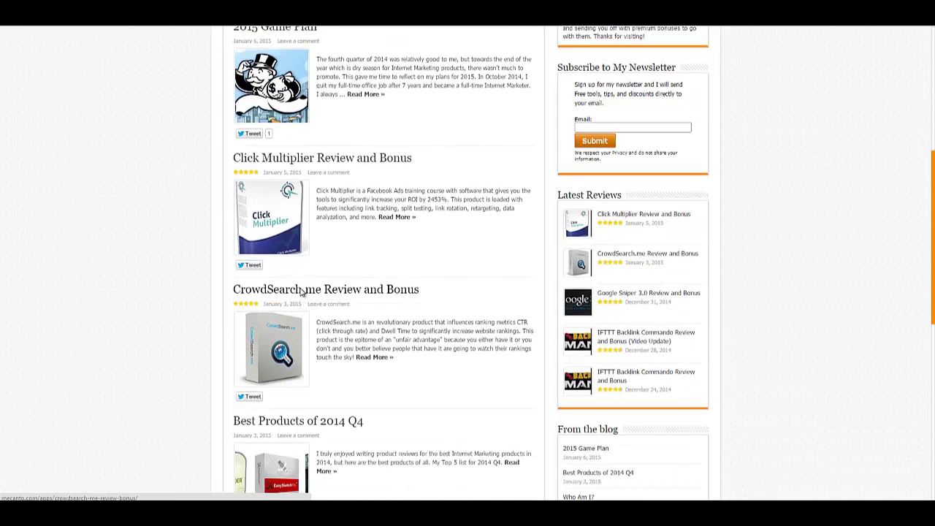
left_click(301, 291)
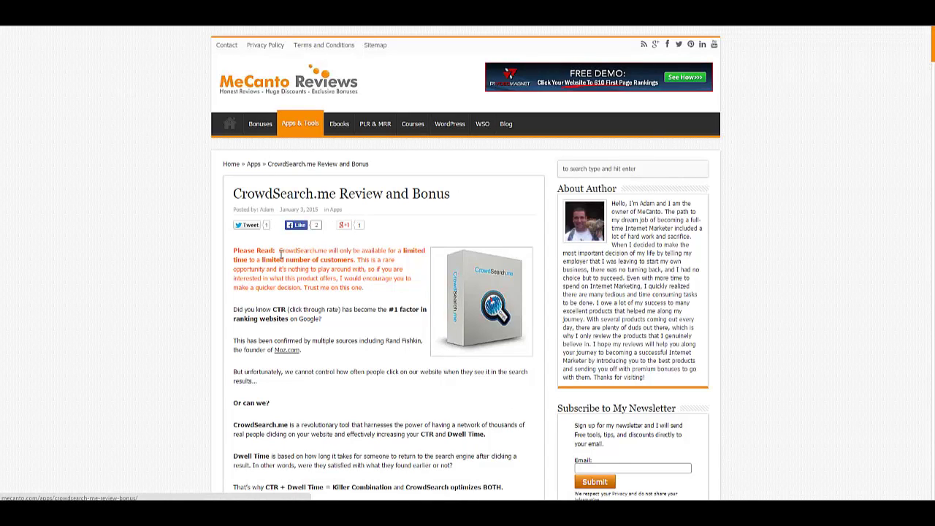
Step: Look through the numbered bonus list on the review page and return to its beginning
left_click_drag(931, 44, 932, 299)
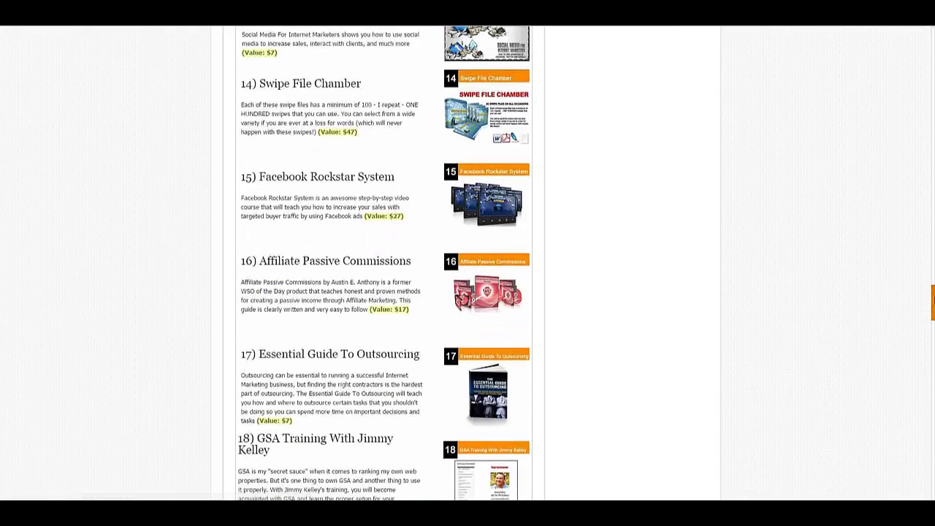
scroll(354, 240, "up", 3)
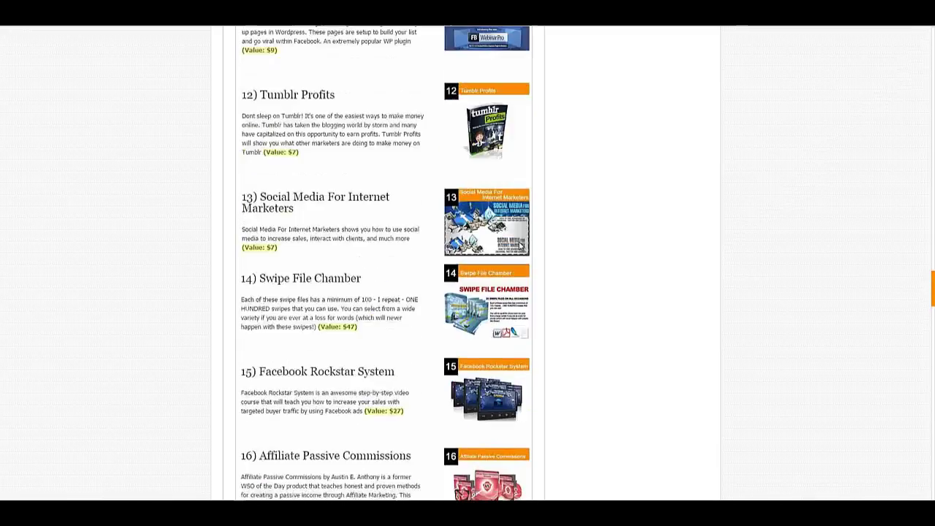
scroll(335, 120, "up", 8)
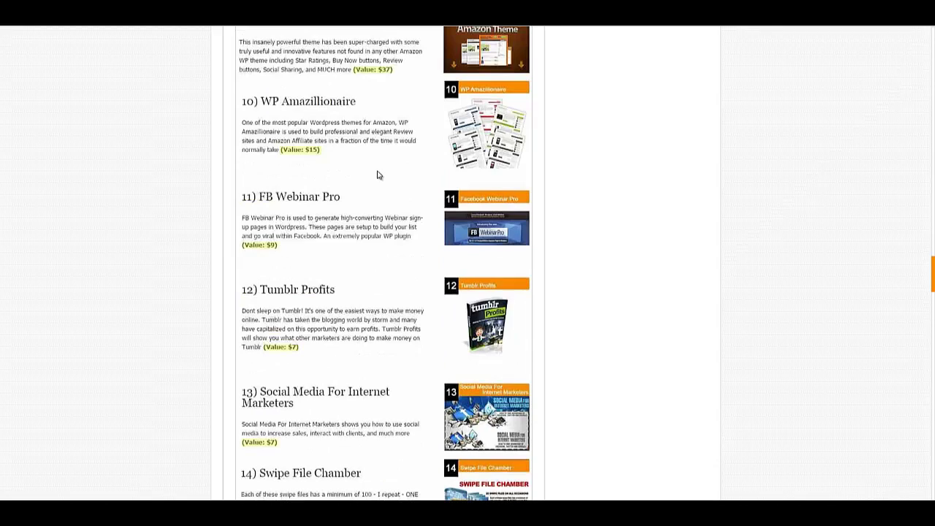
scroll(338, 153, "up", 6)
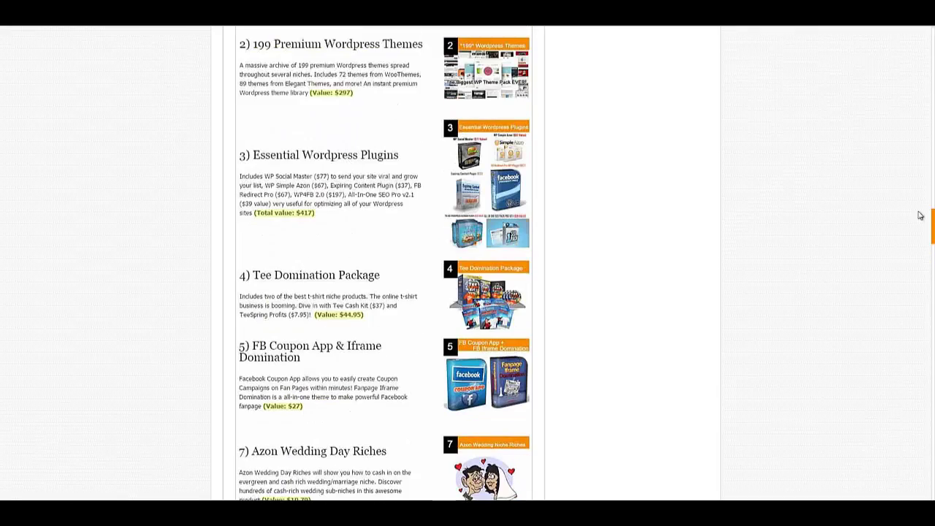
left_click_drag(932, 219, 931, 42)
Step: Copy the review page's address, paste it as the URL of the MeCanto 0001 campaign and check the explanation of the Exact option
right_click(222, 26)
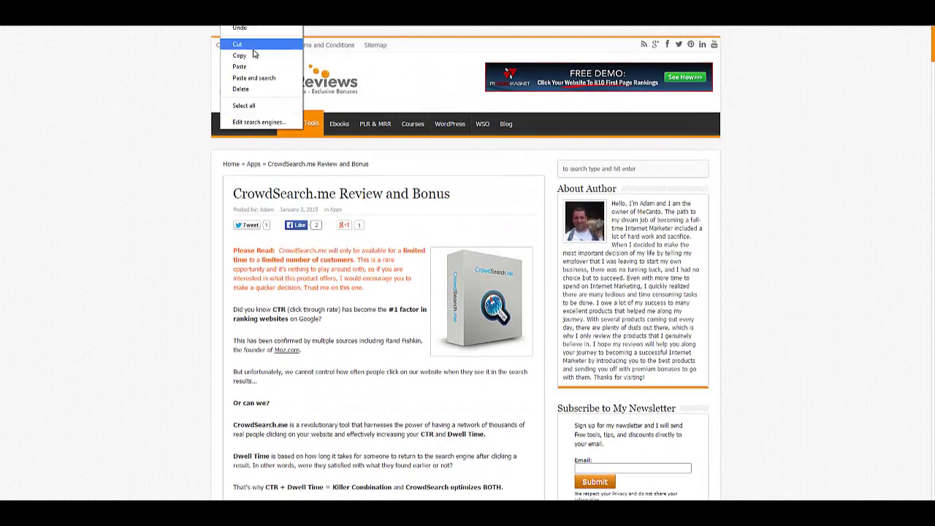
left_click(235, 58)
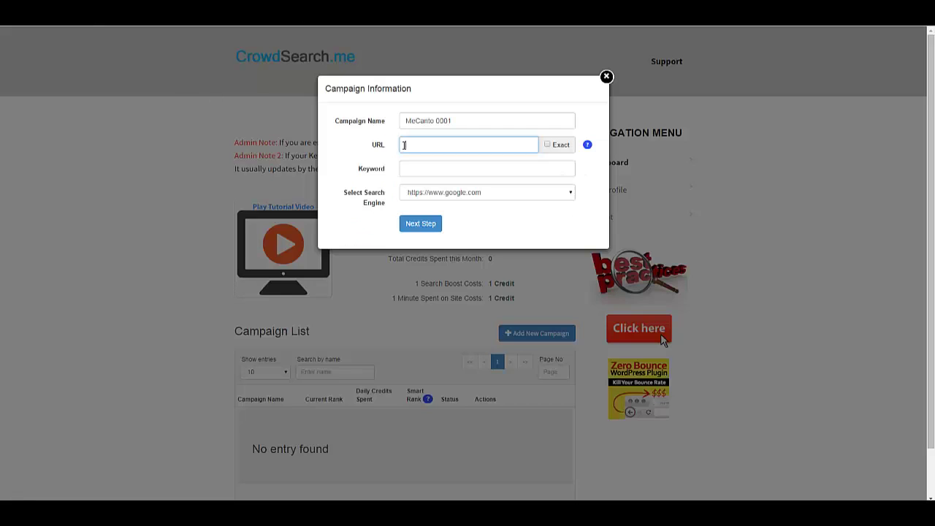
right_click(403, 145)
left_click(438, 199)
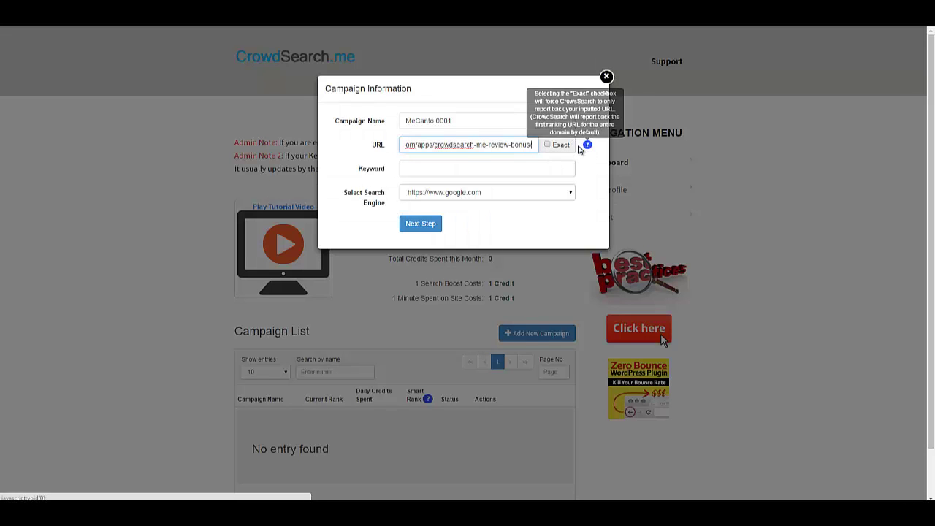
mouse_move(588, 147)
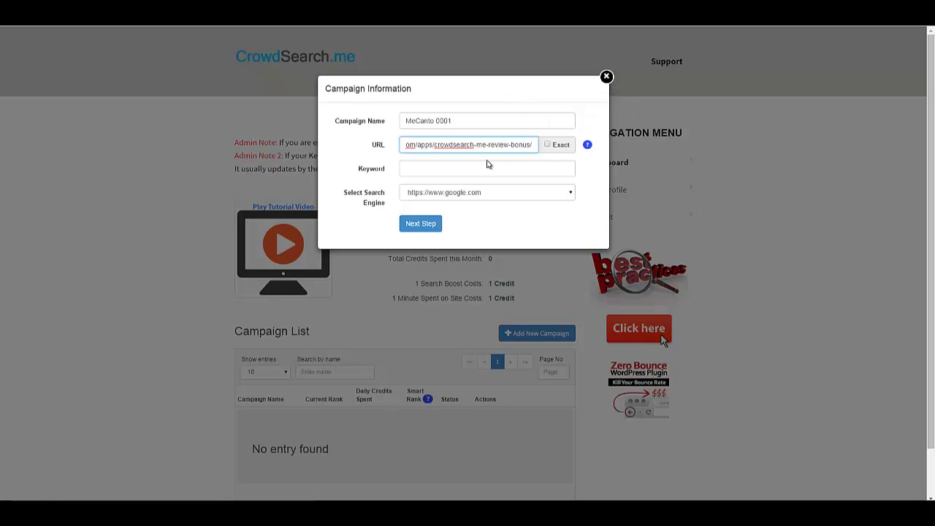
left_click_drag(534, 144, 381, 146)
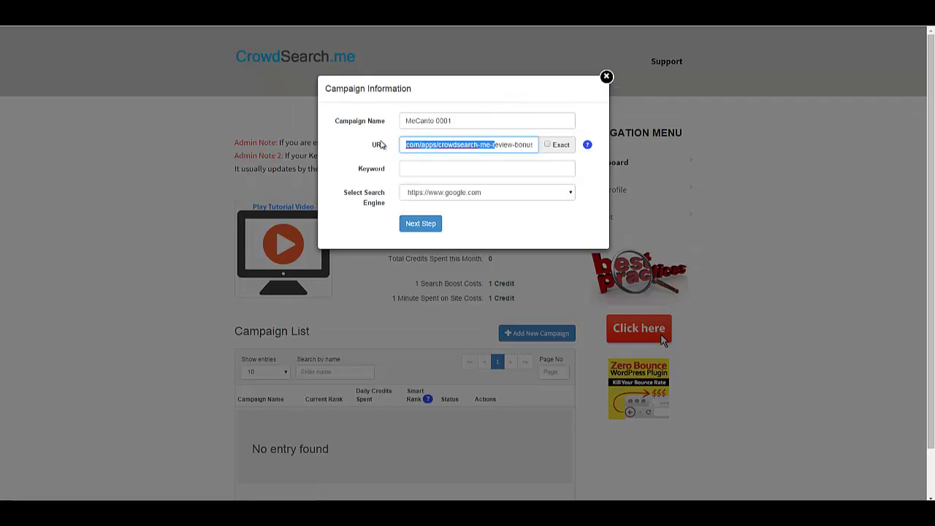
Step: Enter "crowdsearch.me review" as the keyword of the MeCanto 0001 campaign and copy it
left_click(497, 168)
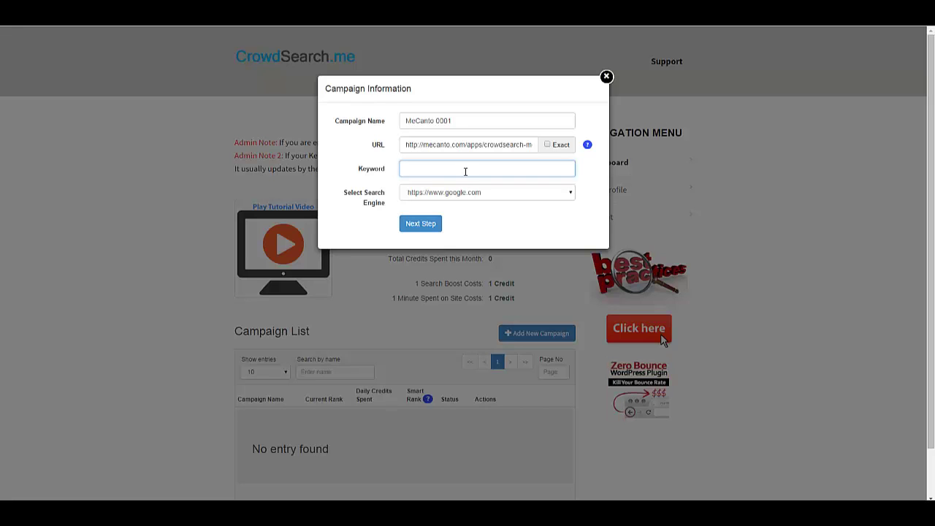
type("co")
type("ow")
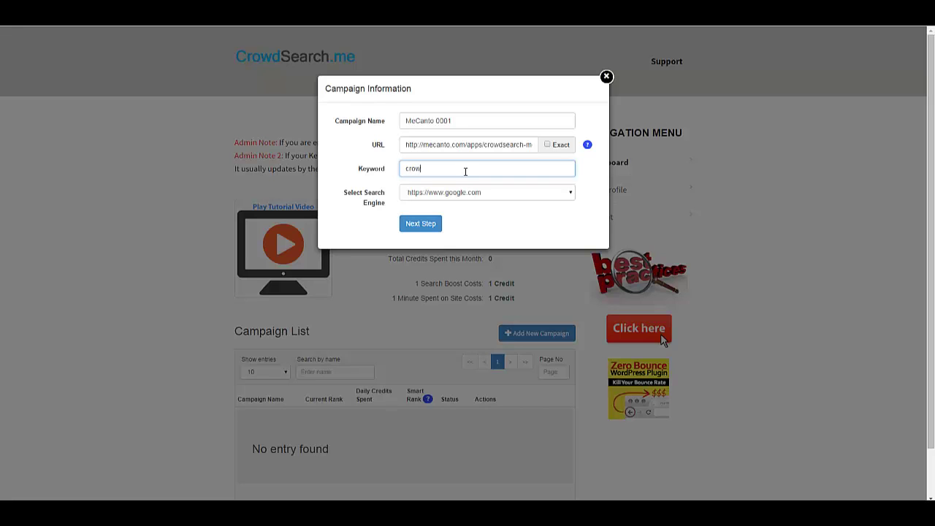
type("dsearch.me review")
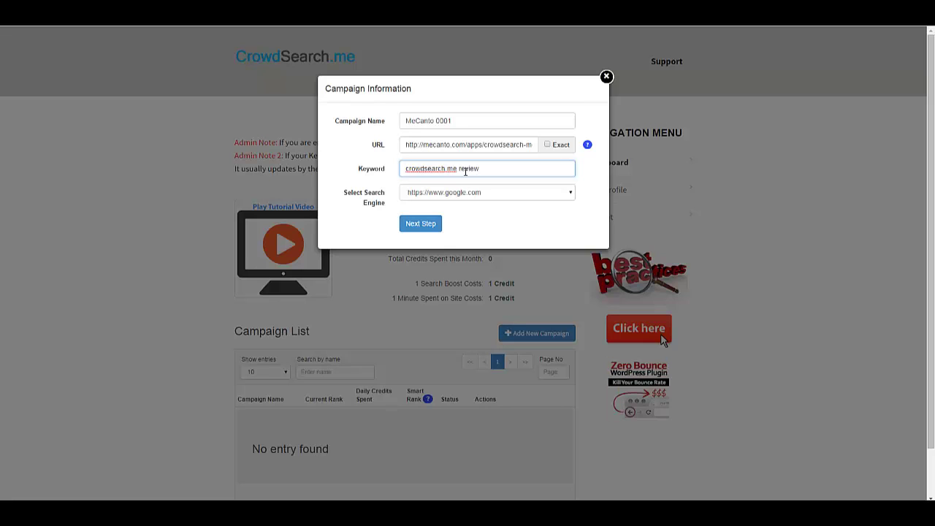
left_click_drag(482, 169, 403, 169)
right_click(438, 170)
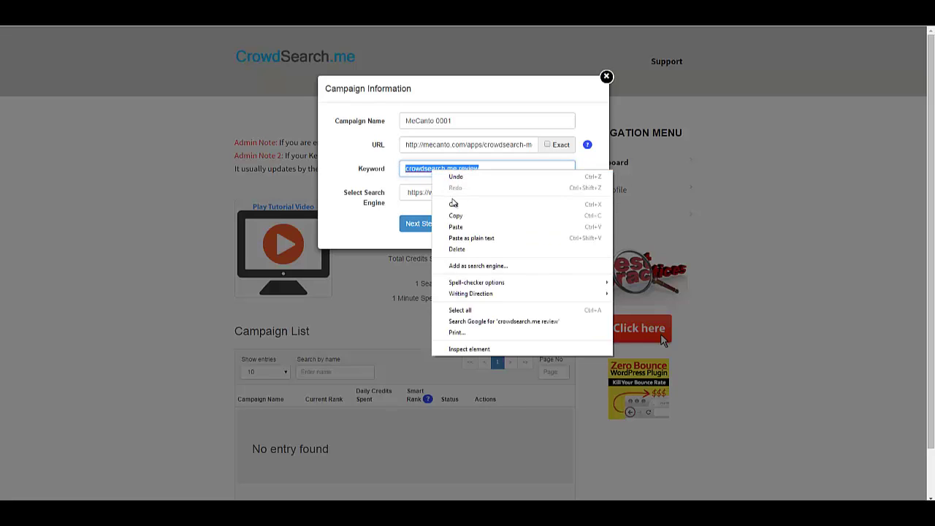
left_click(455, 215)
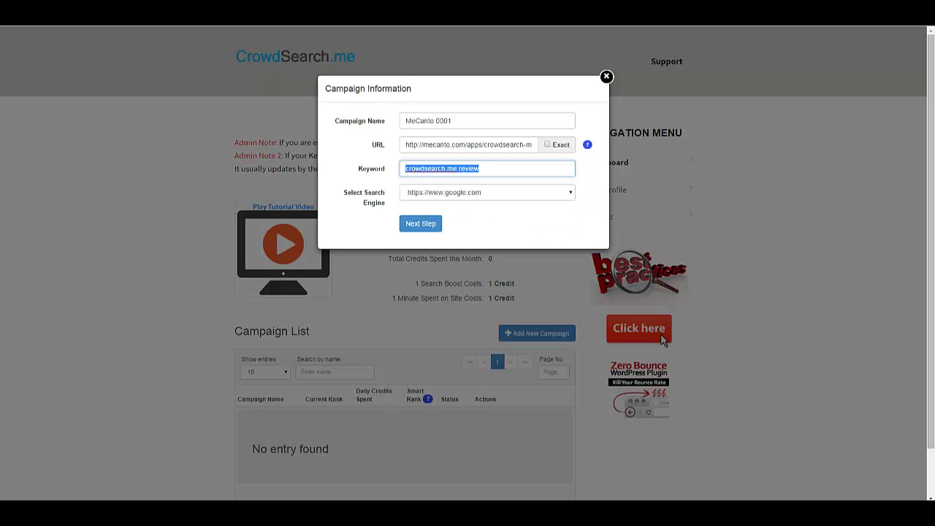
Step: Open google.com in a new tab and search for the copied phrase "crowdsearch.me review"
key("ctrl+t")
key("ctrl+t")
type("google.com")
key("Return")
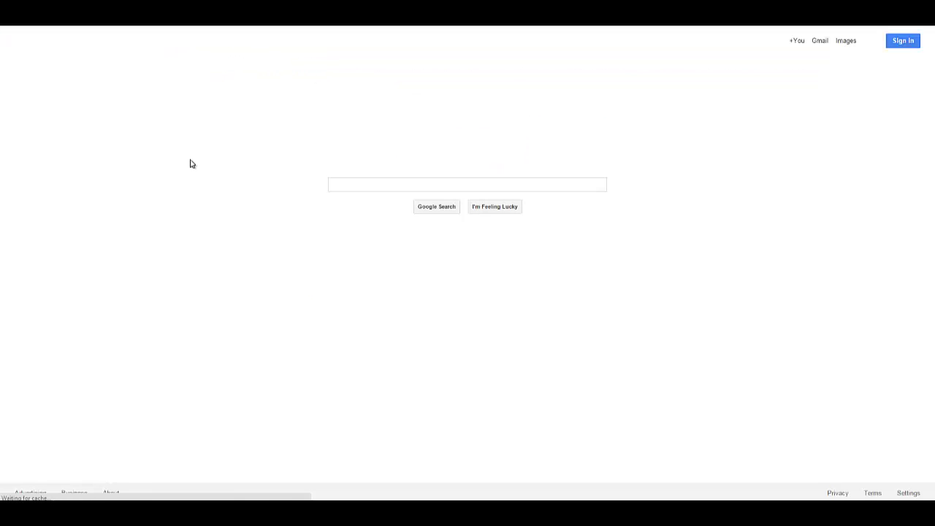
right_click(351, 189)
left_click(372, 244)
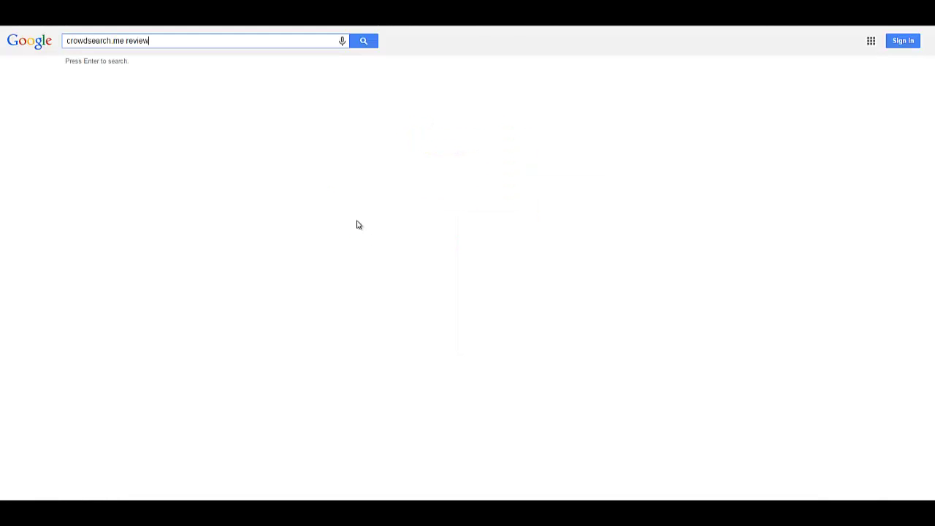
left_click(363, 41)
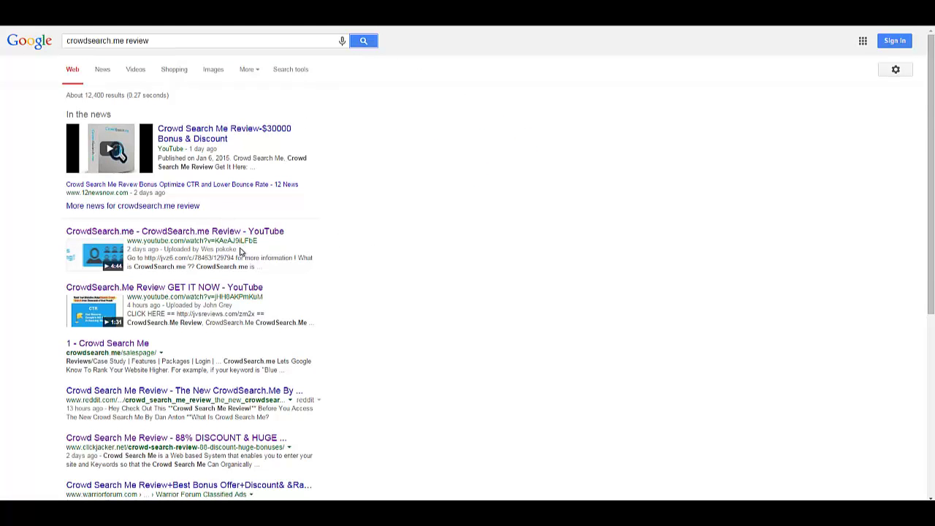
Step: Find the MeCanto review in the search results and highlight its listing and the search phrase
scroll(241, 252, "down", 5)
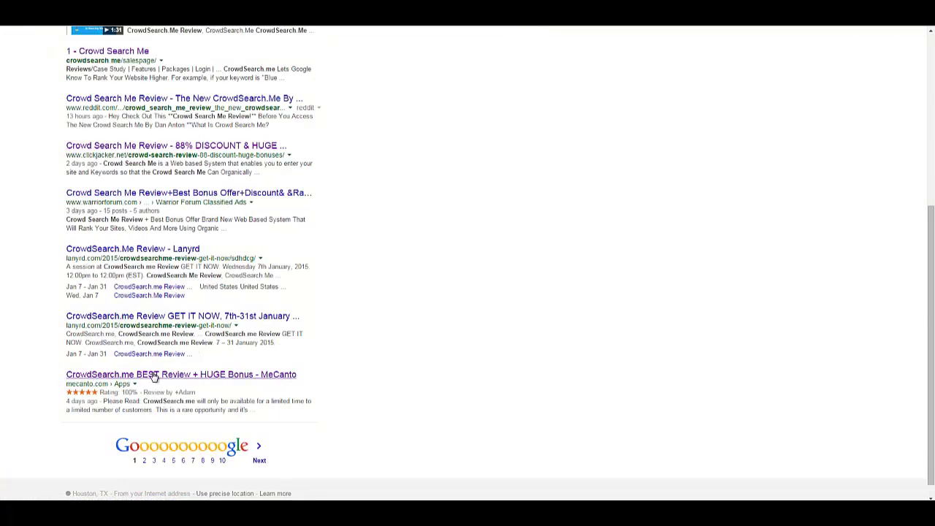
left_click_drag(65, 376, 254, 412)
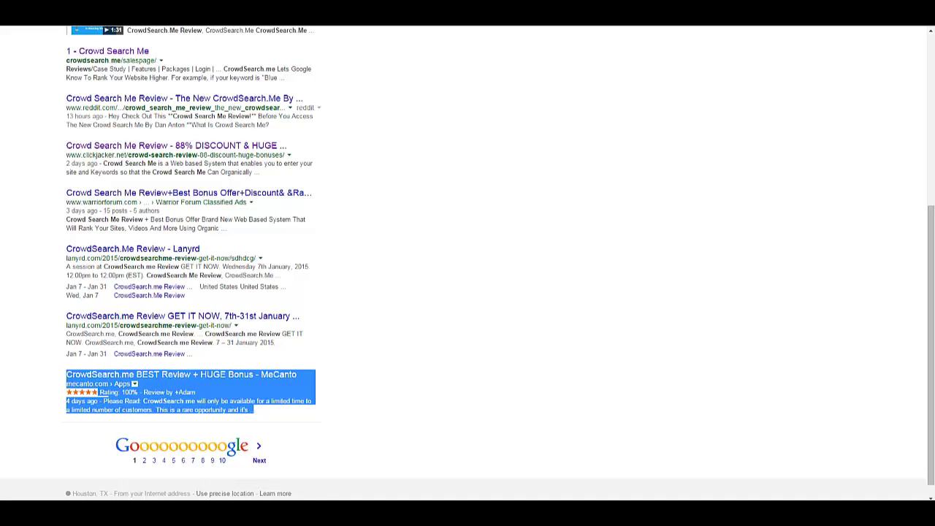
scroll(168, 247, "up", 4)
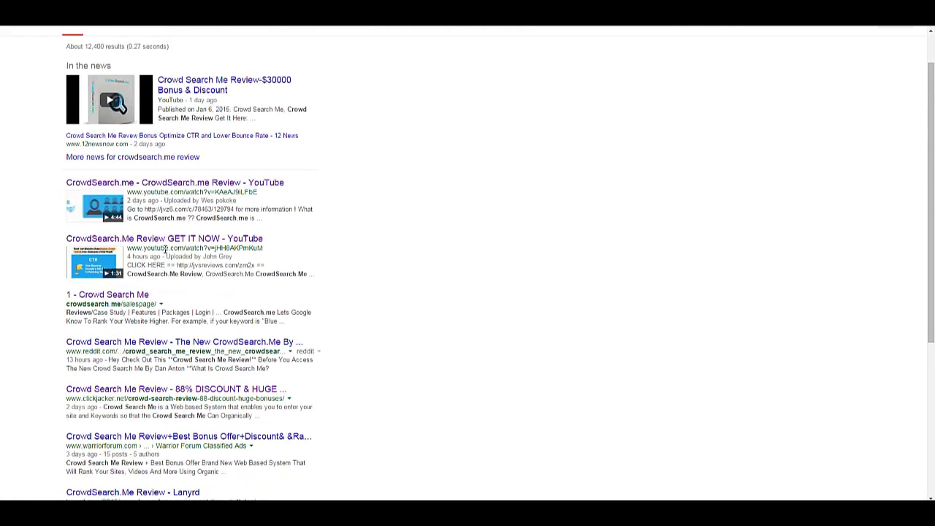
left_click_drag(68, 41, 149, 42)
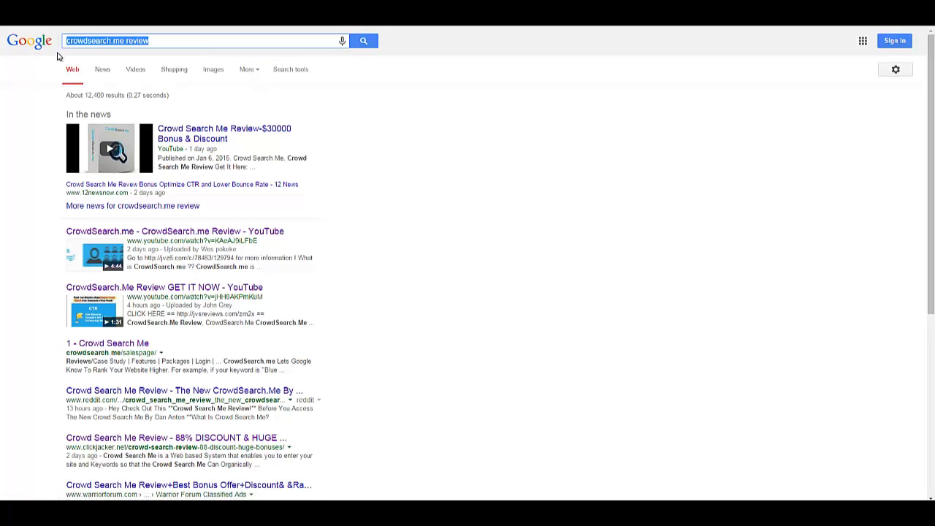
scroll(60, 152, "down", 3)
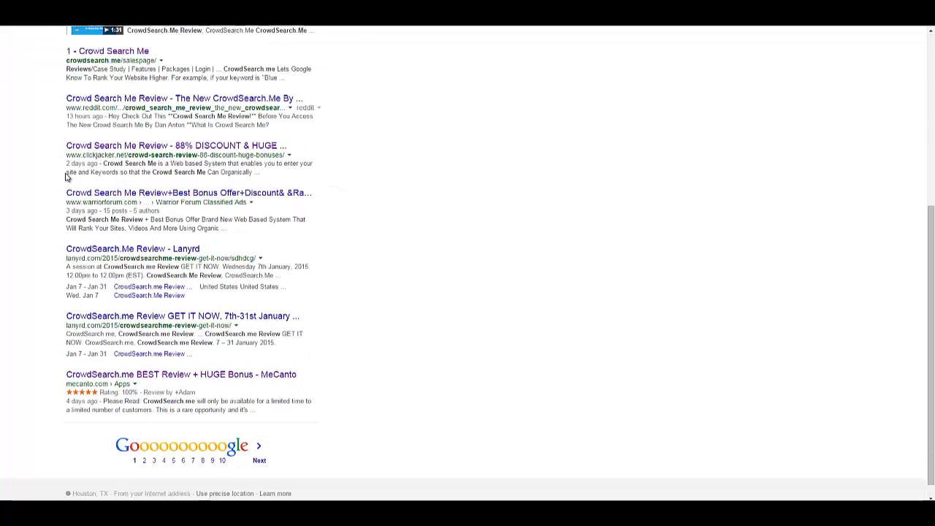
Step: Open the MeCanto search result, look through the review page down to the bonus list and return to its beginning
left_click(89, 407)
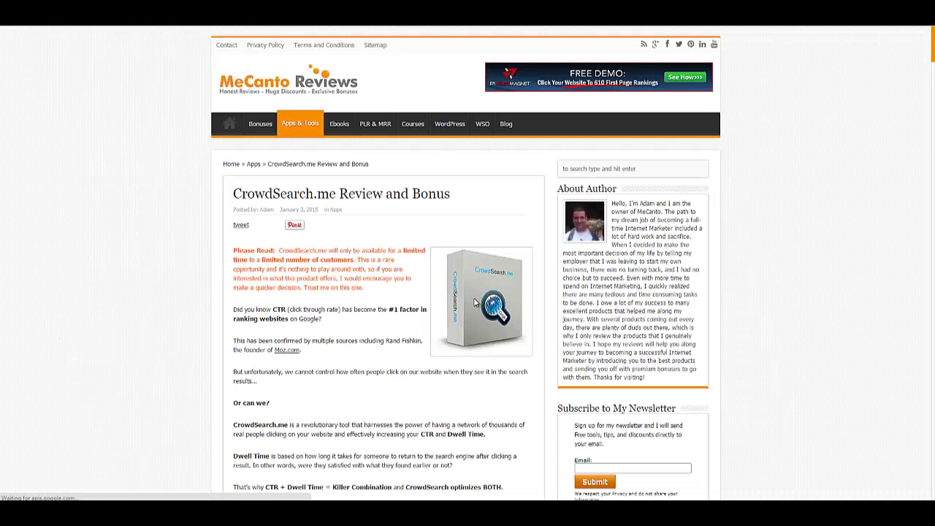
scroll(371, 266, "down", 1)
scroll(371, 266, "down", 1)
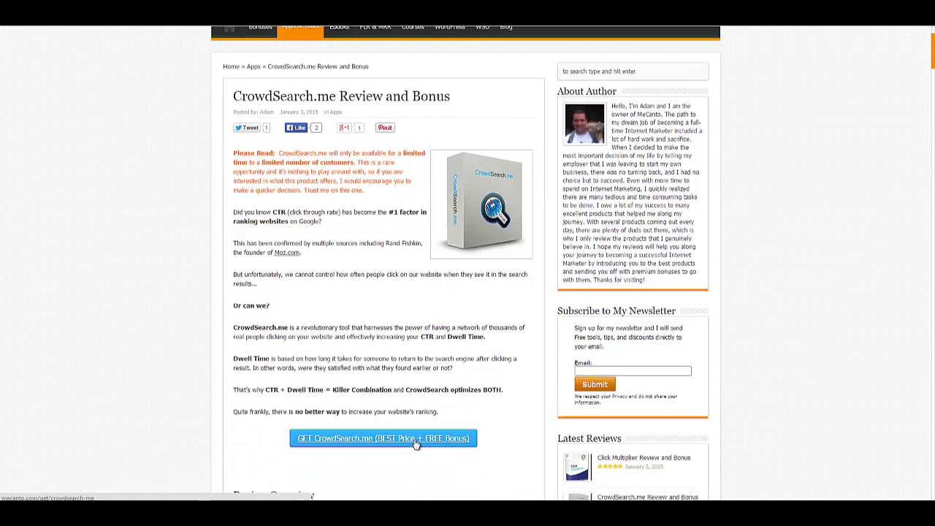
scroll(634, 326, "down", 2)
scroll(453, 321, "down", 10)
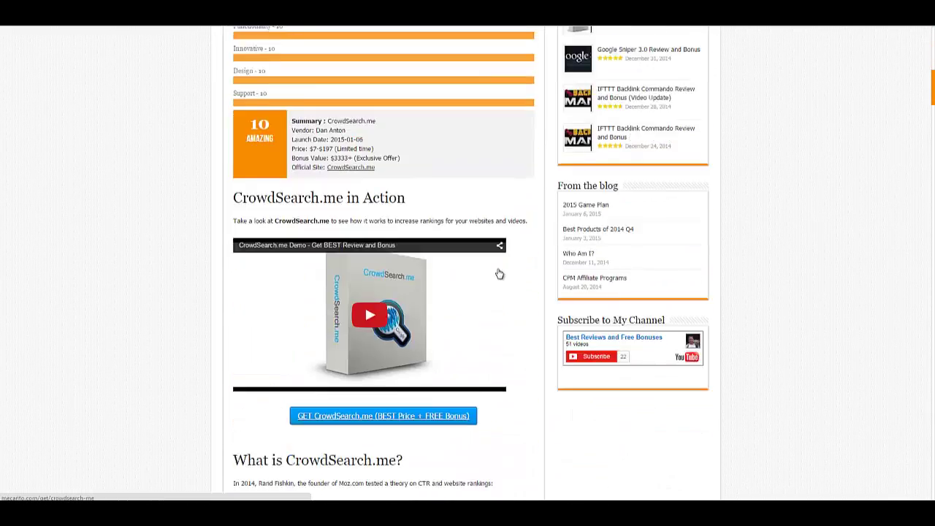
scroll(452, 241, "up", 1)
scroll(390, 352, "down", 10)
scroll(390, 358, "down", 18)
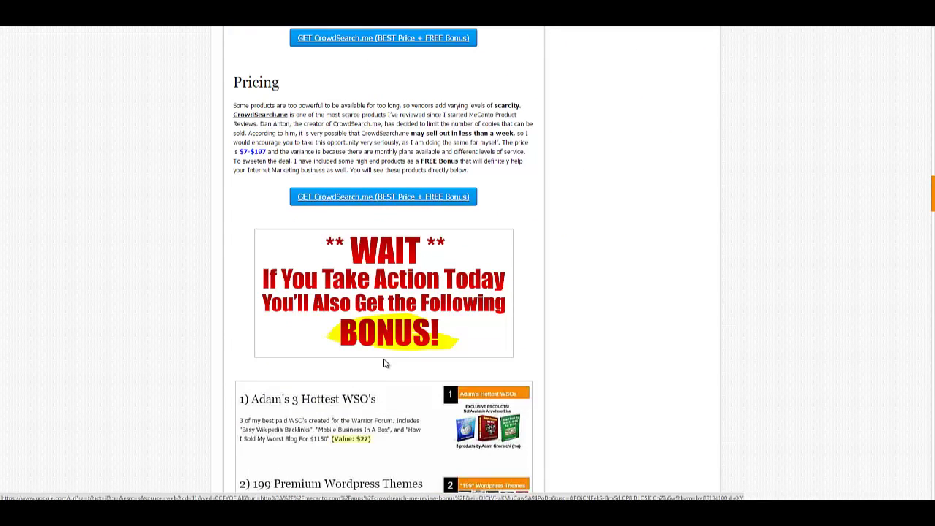
key("Home")
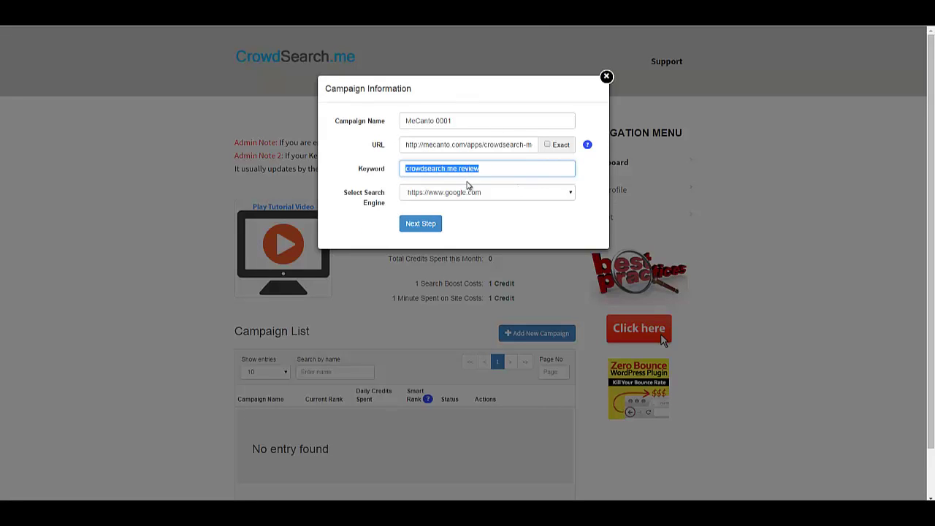
left_click(572, 194)
left_click(571, 194)
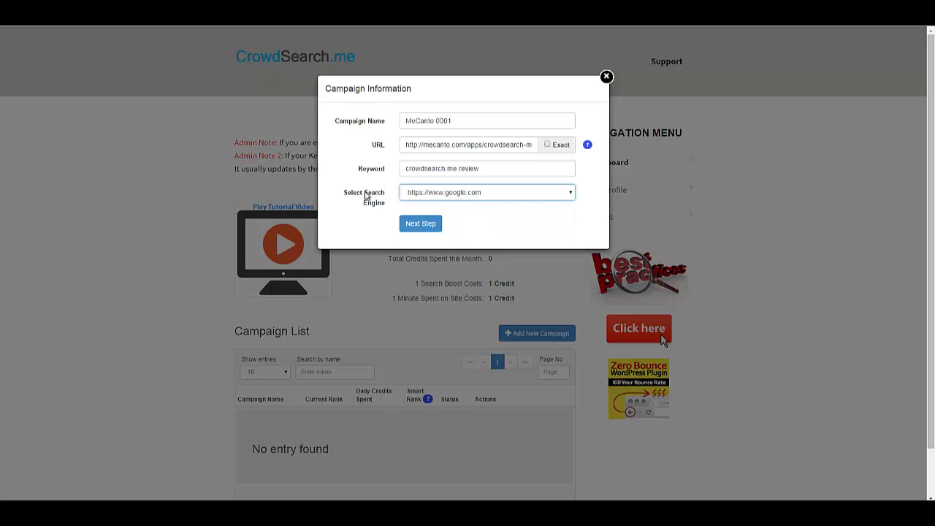
left_click(572, 194)
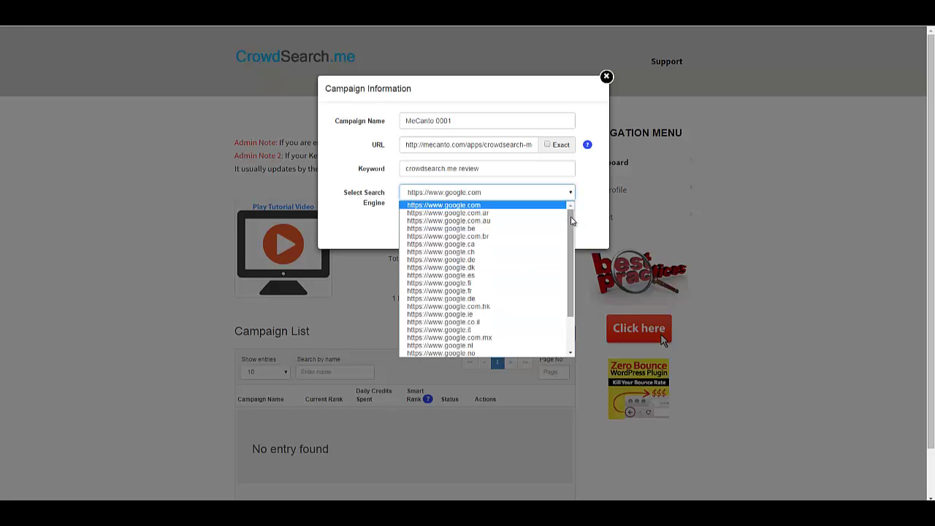
scroll(571, 236, "down", 4)
scroll(571, 235, "up", 4)
left_click(584, 182)
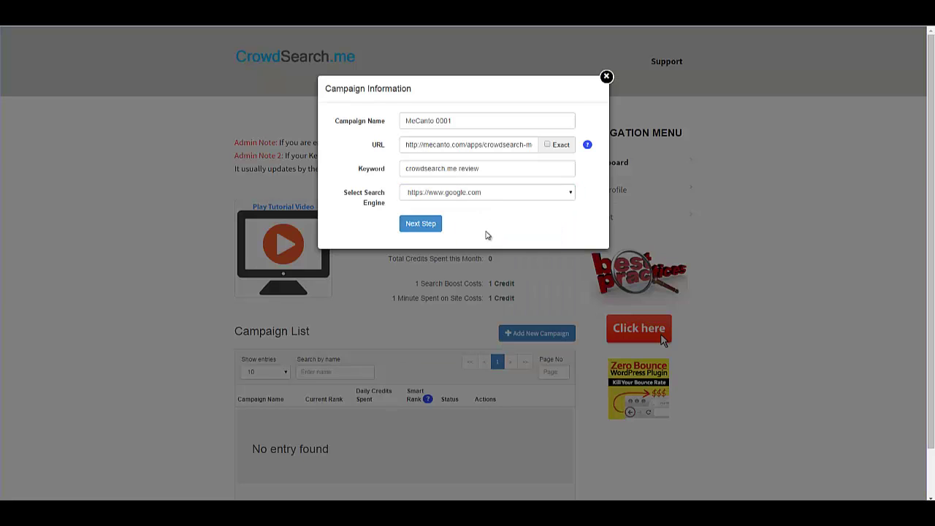
left_click(417, 229)
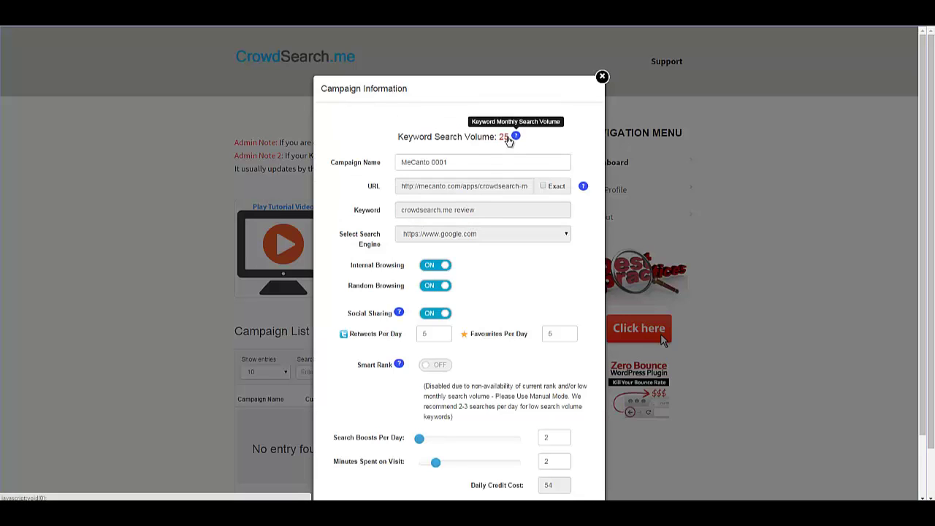
Step: Check the explanation of the keyword search volume and look over the campaign's browsing, sharing, rank and boost settings
mouse_move(517, 141)
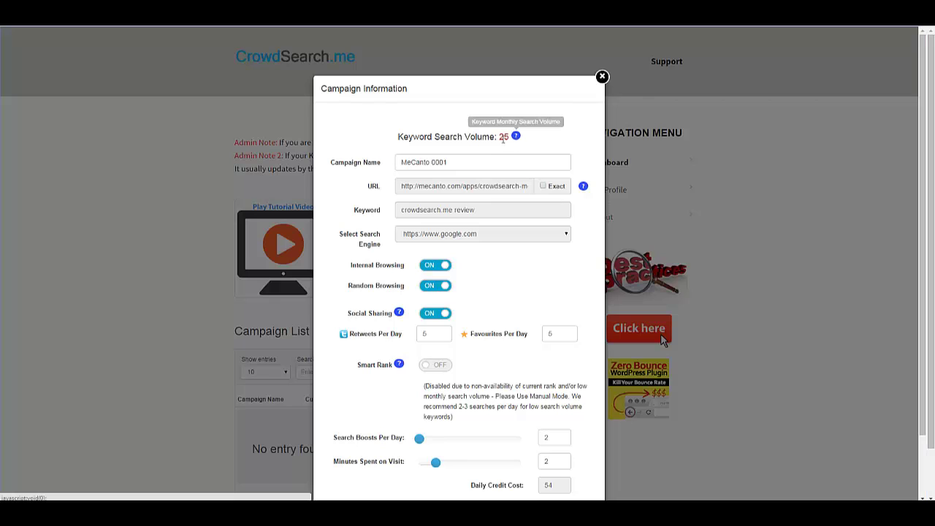
left_click_drag(510, 138, 499, 137)
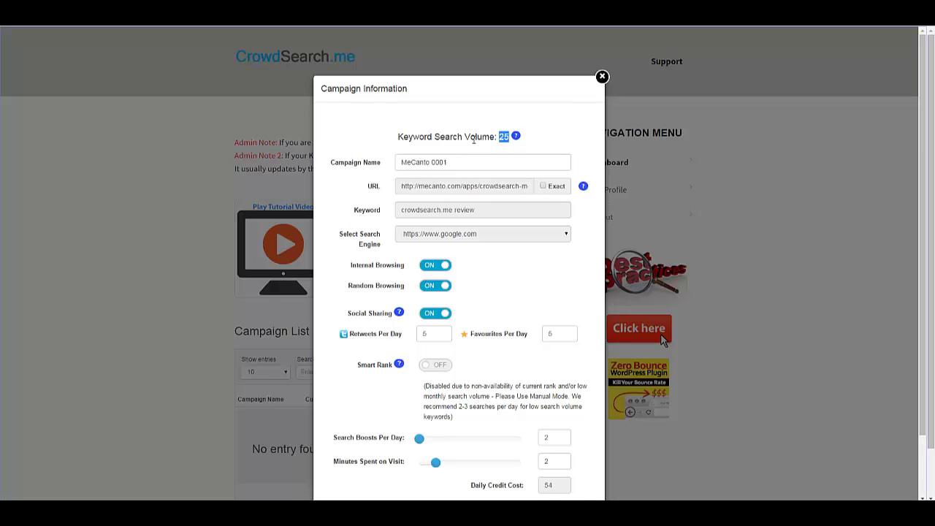
left_click(422, 120)
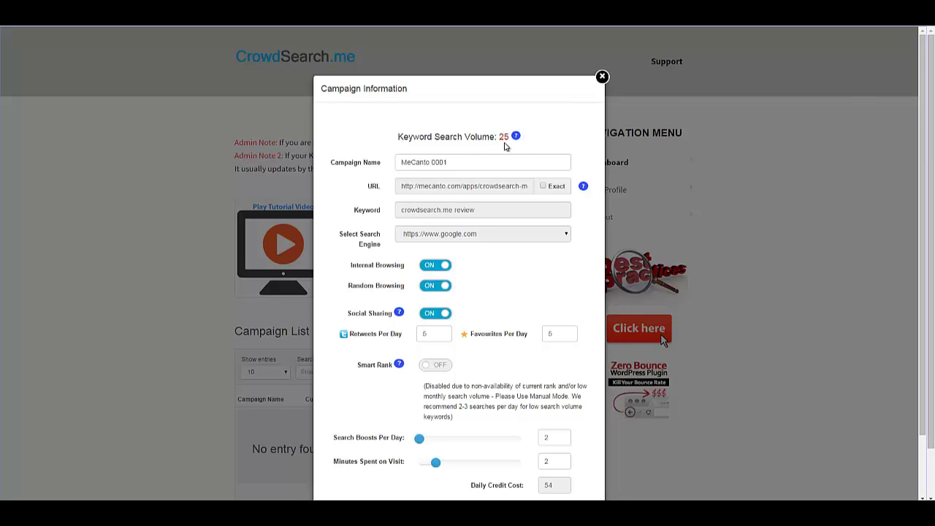
mouse_move(517, 142)
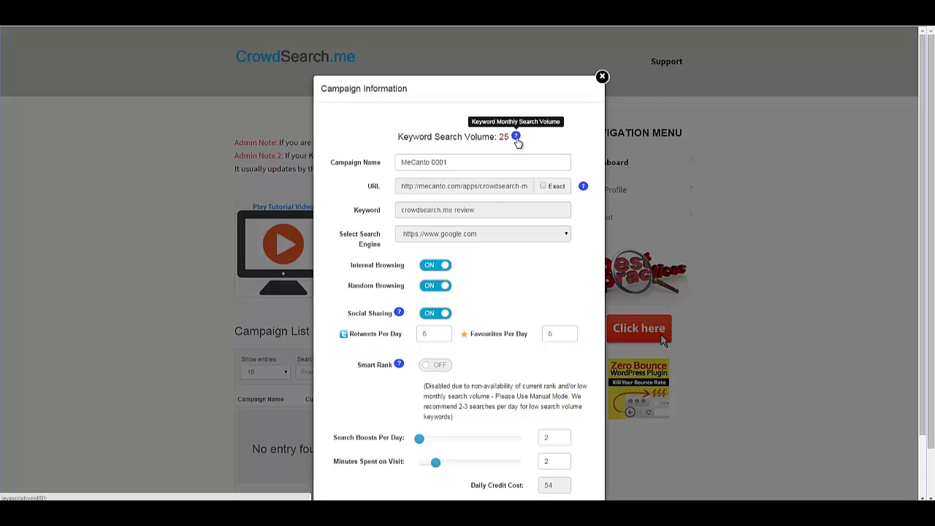
scroll(487, 213, "down", 2)
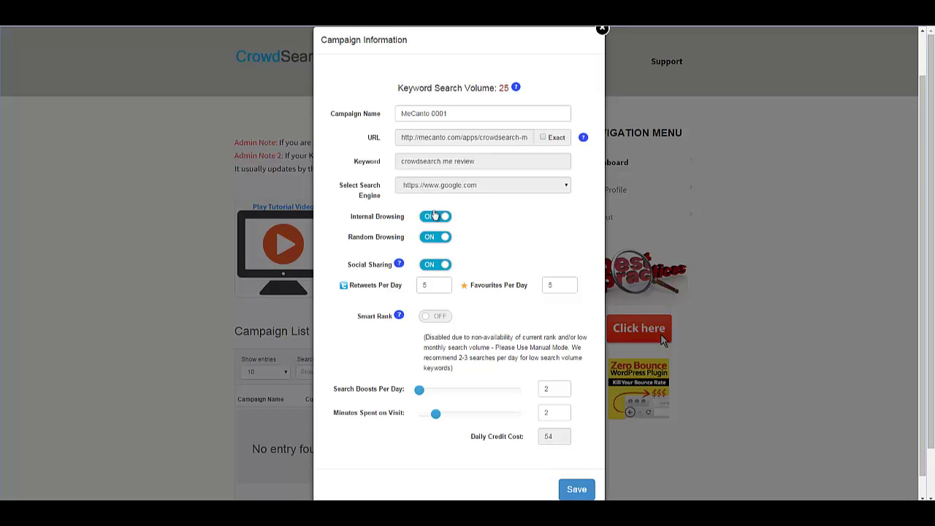
scroll(447, 221, "down", 1)
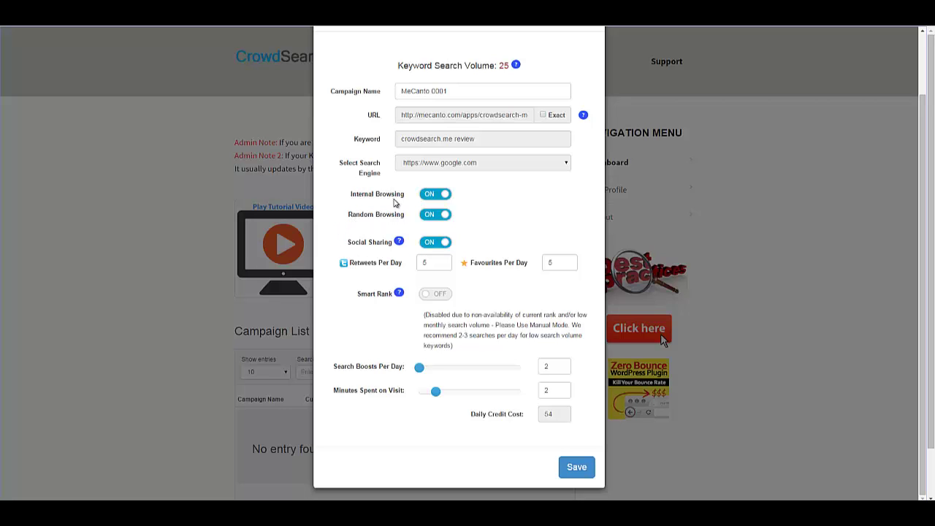
mouse_move(516, 388)
left_click(405, 511)
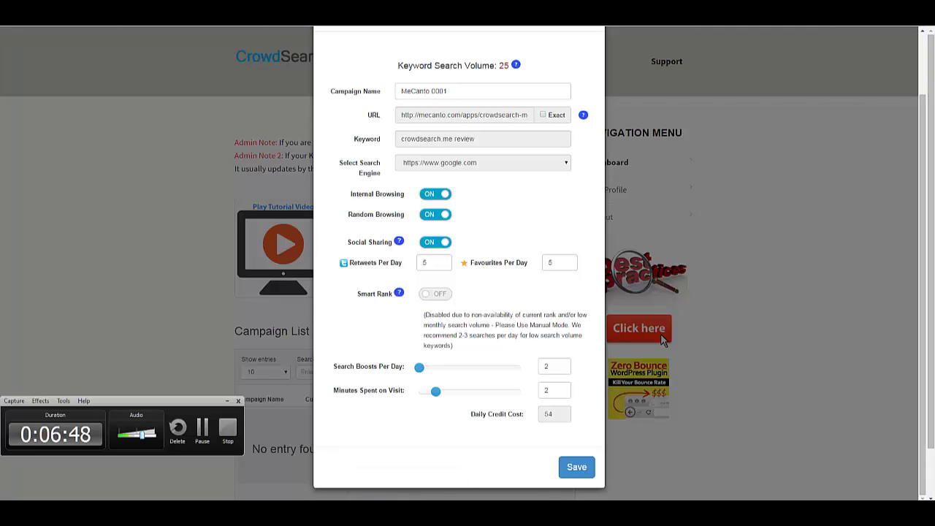
left_click(202, 429)
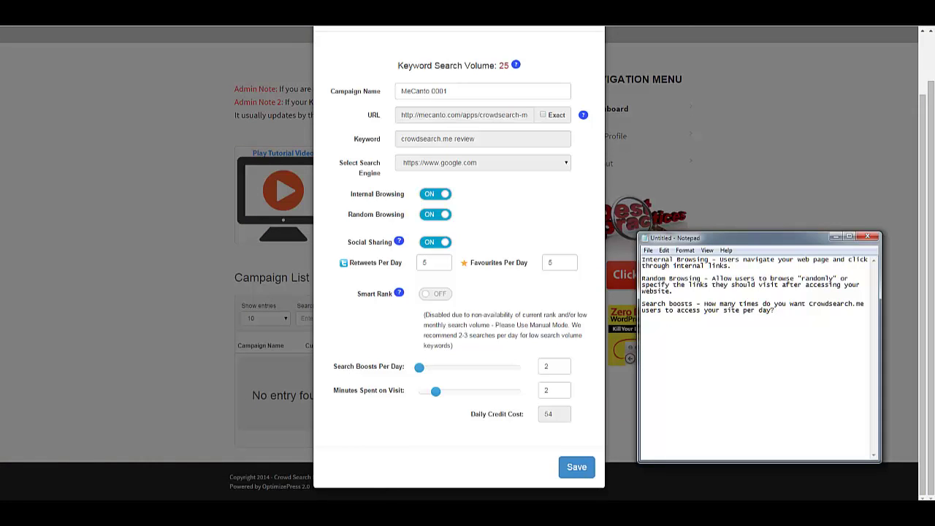
left_click(405, 511)
left_click(202, 429)
Step: Move the Notepad window higher beside the campaign form and read its notes on Internal Browsing, Random Browsing and Search boosts
left_click_drag(762, 239, 776, 142)
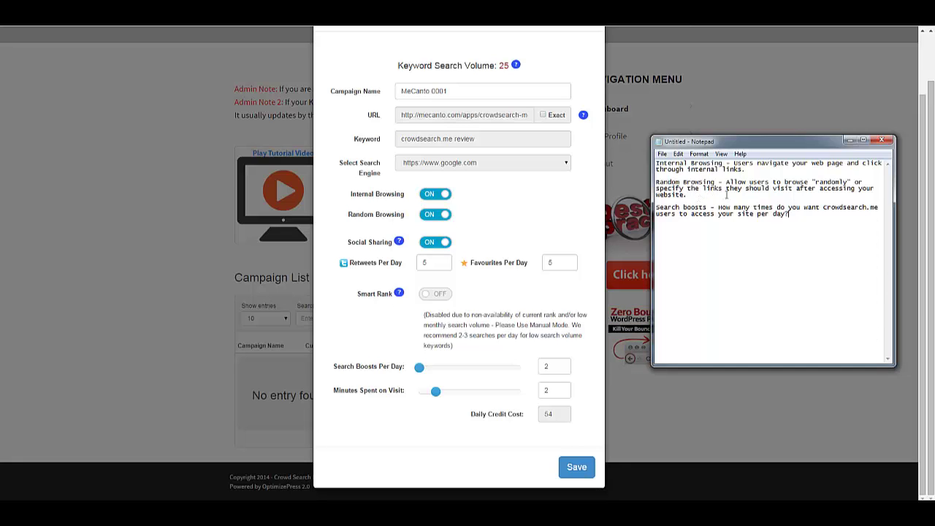
left_click(437, 216)
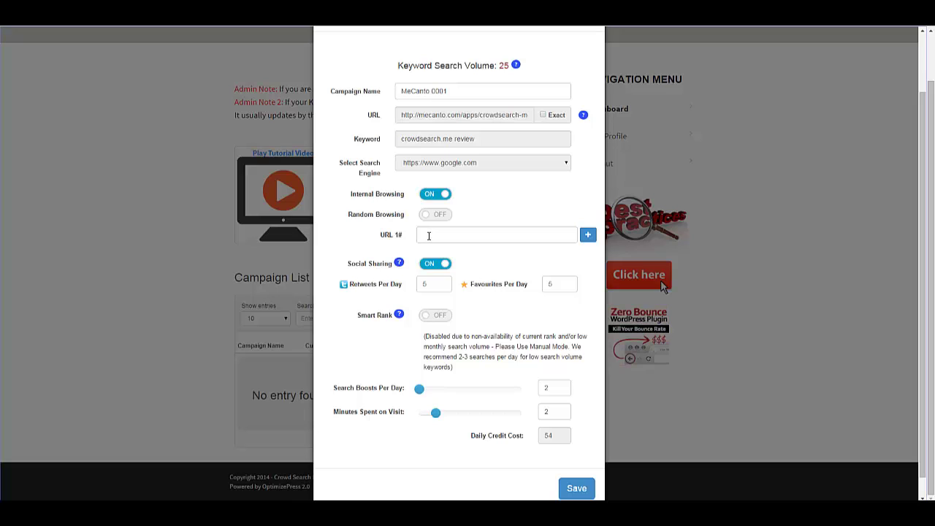
left_click(429, 235)
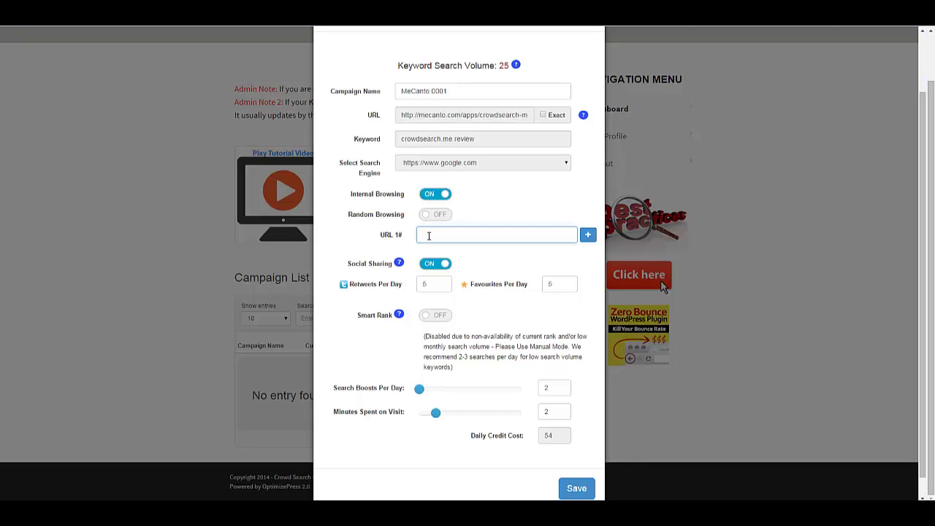
type("http://mecanto.com/link1")
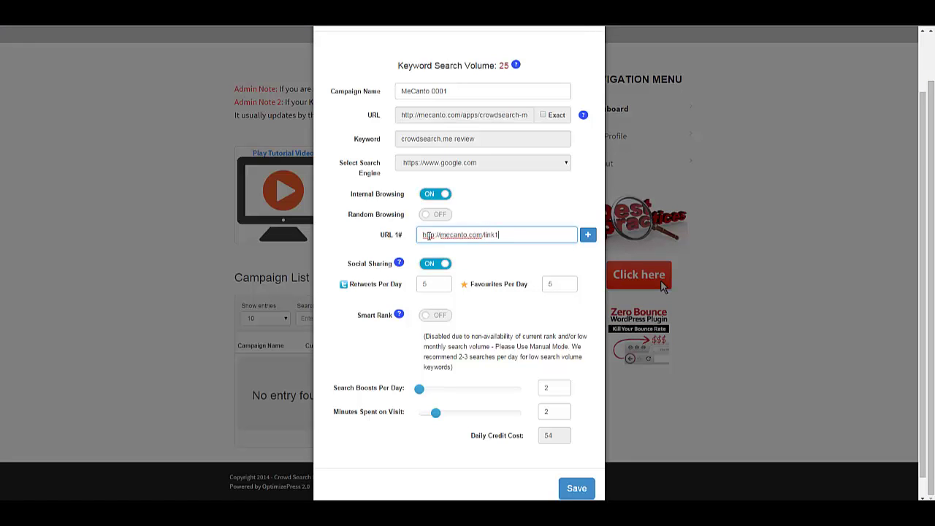
left_click(588, 234)
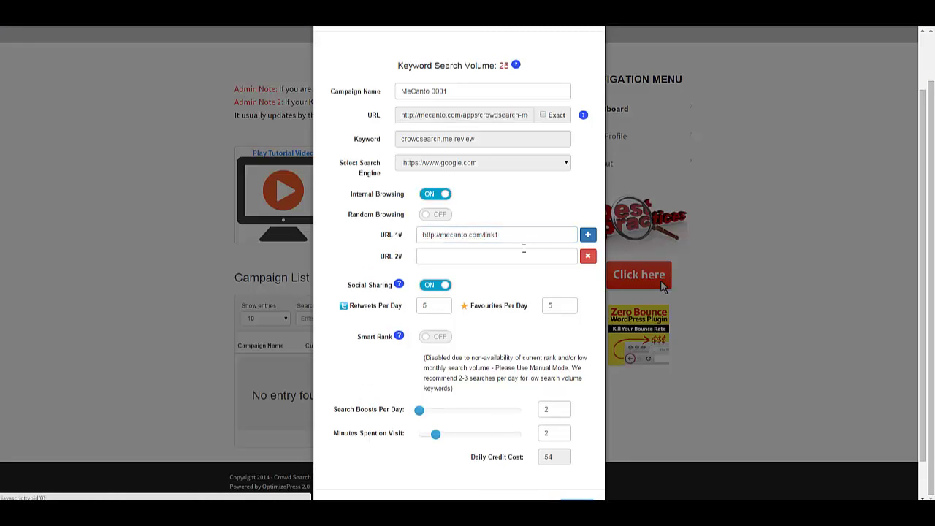
type("http")
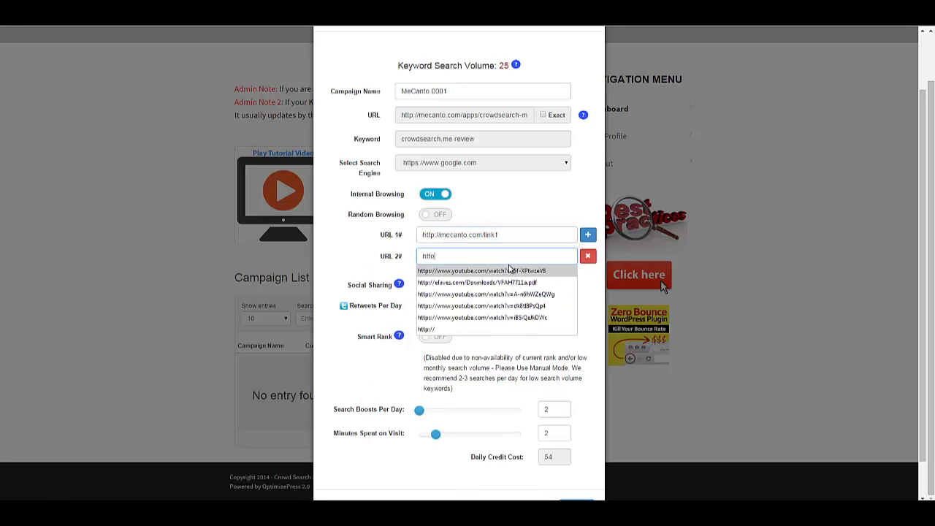
type("://mecanto.com/link2")
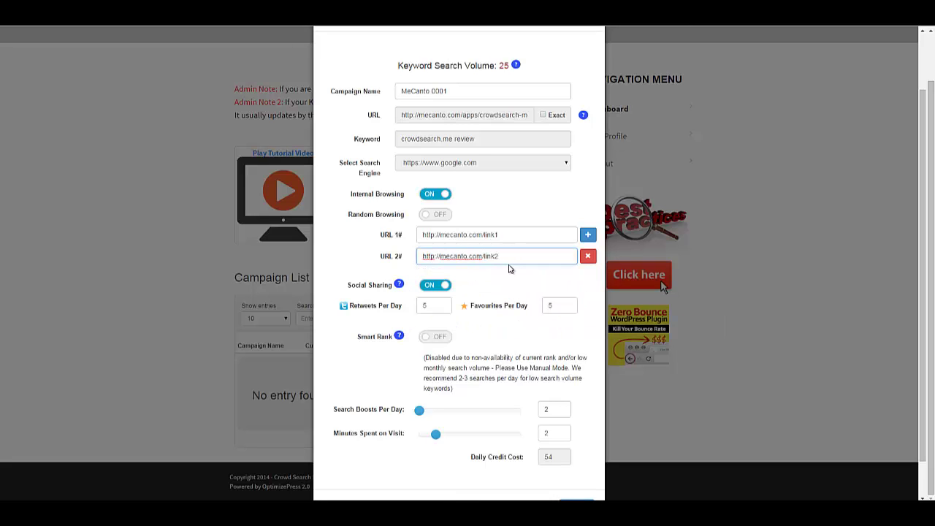
left_click(367, 260)
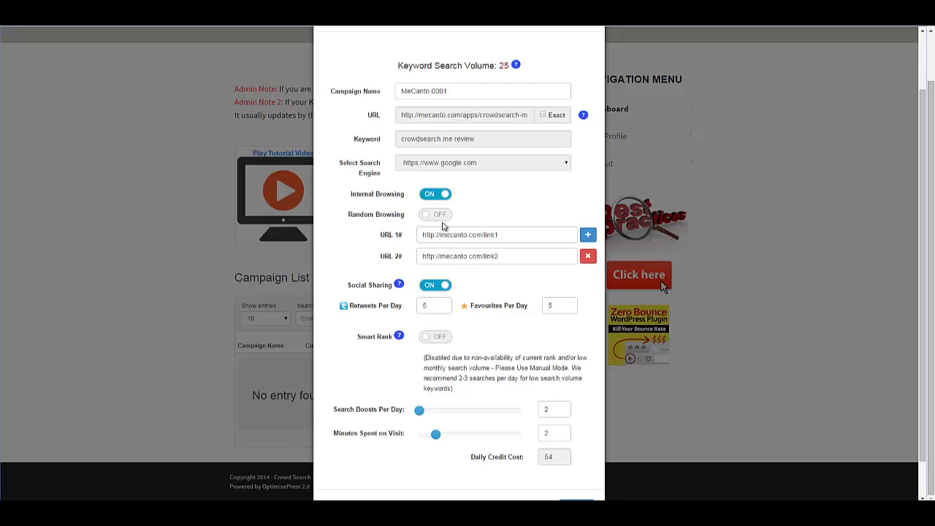
left_click(430, 217)
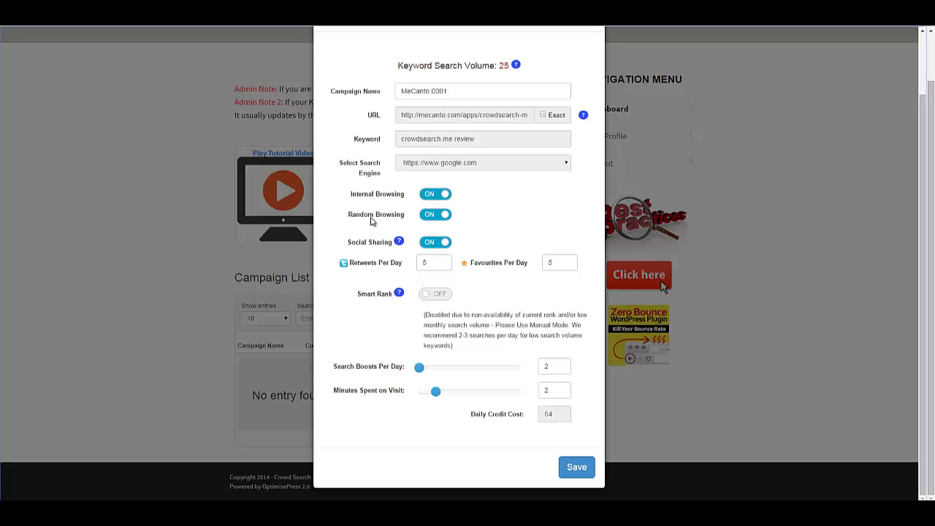
left_click(428, 219)
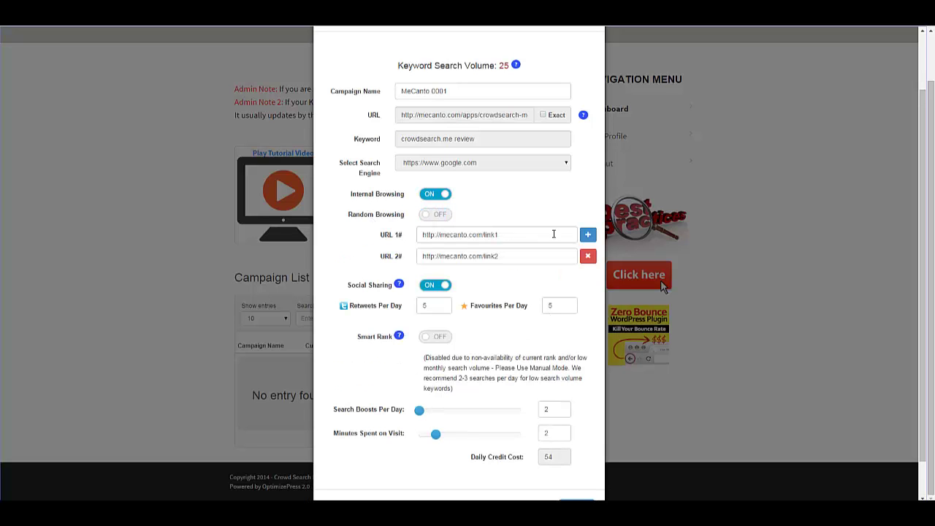
Step: Remove the second URL field, clear the first URL and turn Random Browsing back on
left_click(588, 256)
left_click(546, 234)
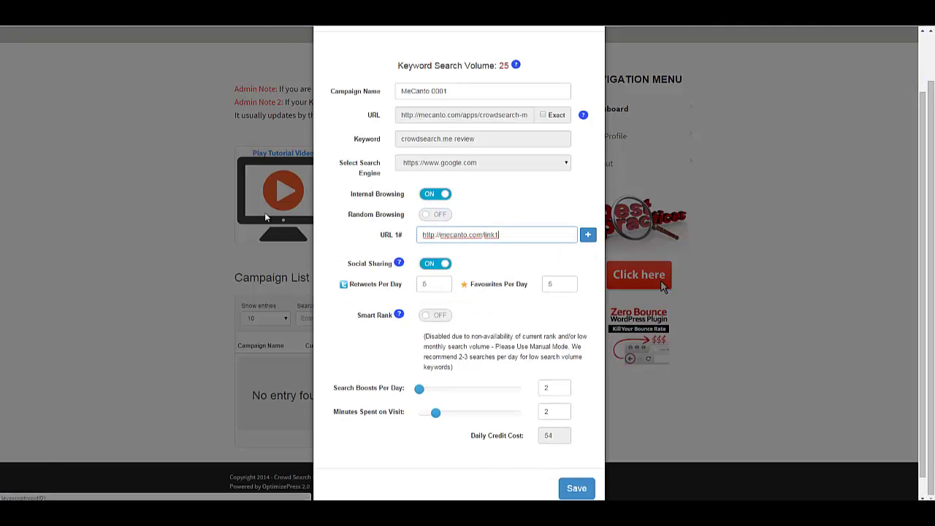
key("ctrl+a")
key("BackSpace")
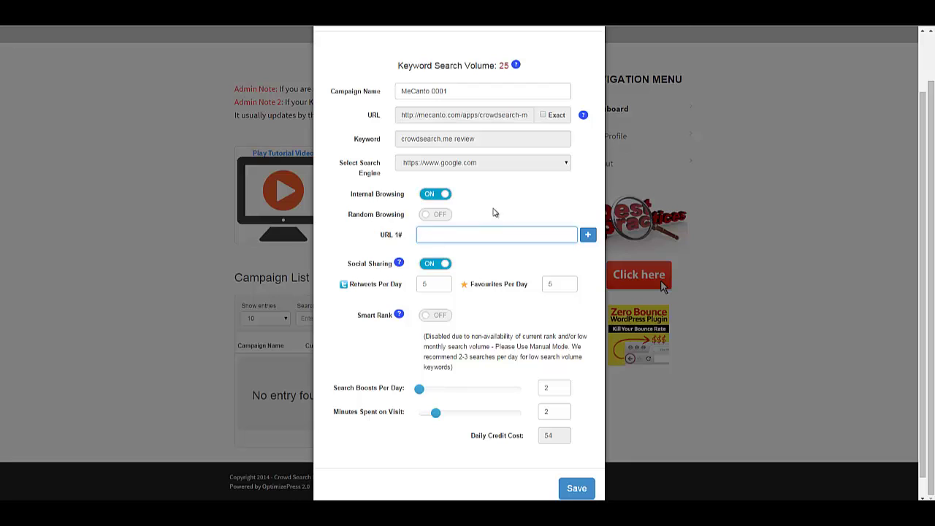
left_click(429, 216)
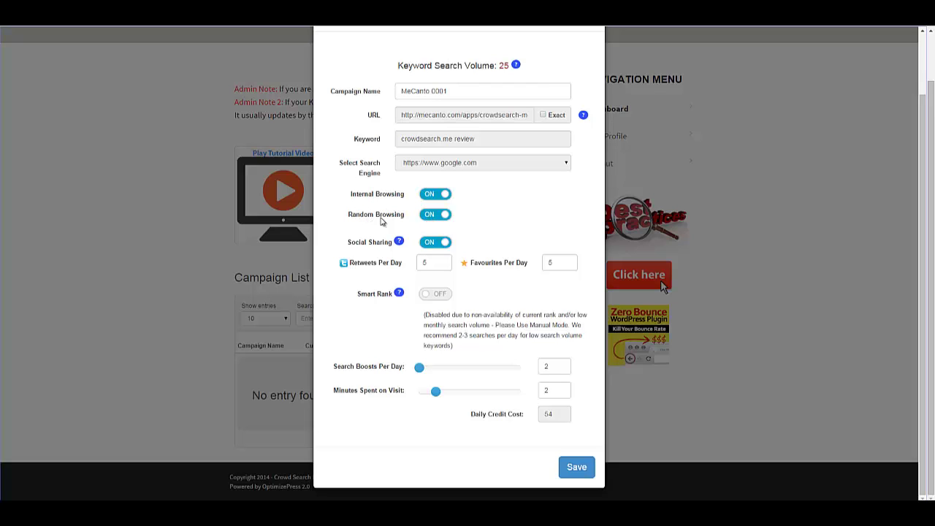
Step: Check the Social Sharing explanation and set both Retweets Per Day and Favourites Per Day to 1
mouse_move(399, 243)
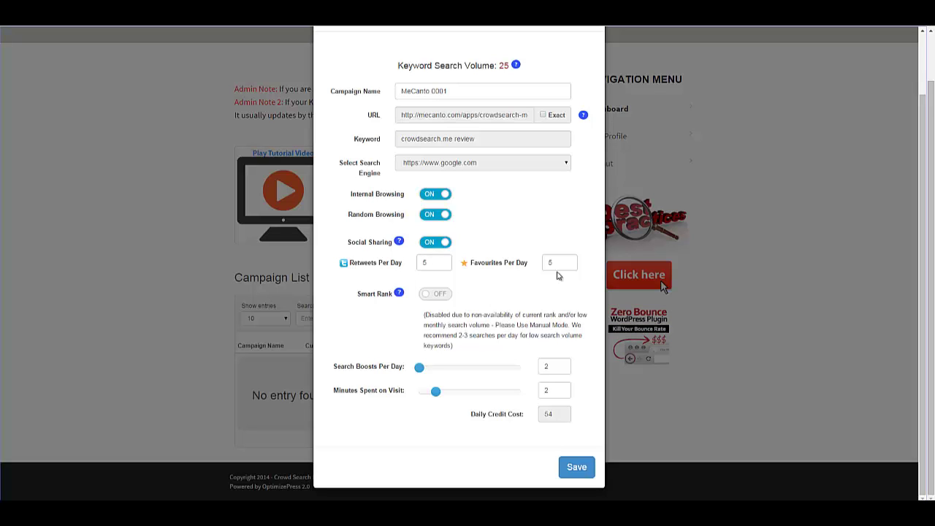
double_click(434, 261)
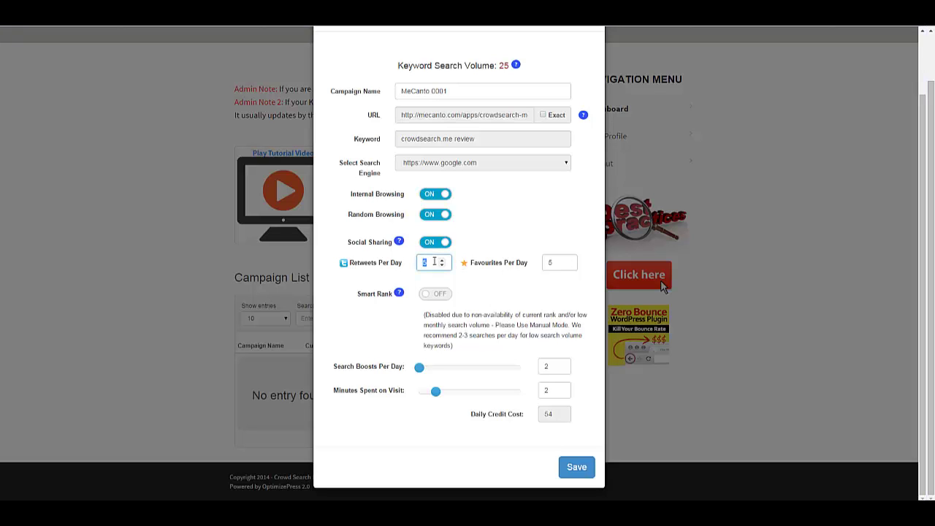
type("1")
double_click(562, 261)
type("1")
left_click(572, 241)
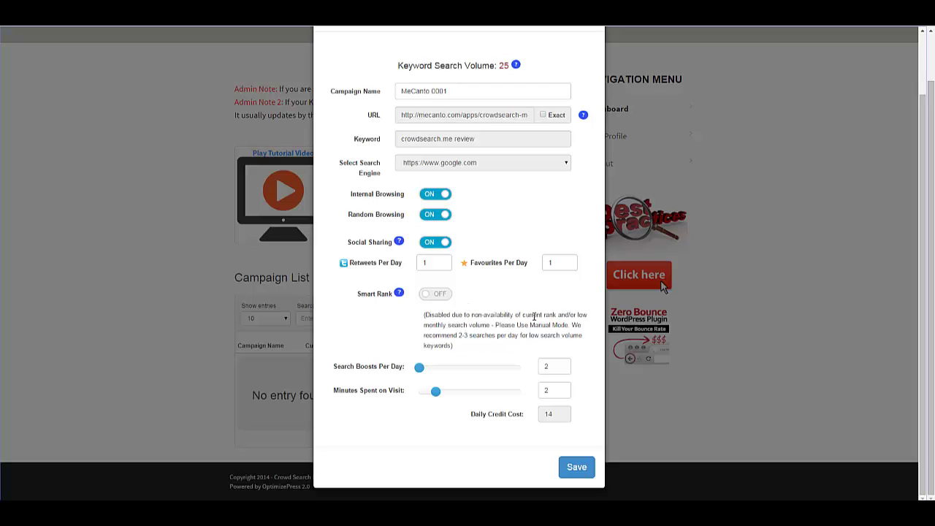
Step: Read the Smart Rank note, and set Minutes Spent on Visit to 3 and Search Boosts Per Day to 3
left_click_drag(471, 315, 533, 315)
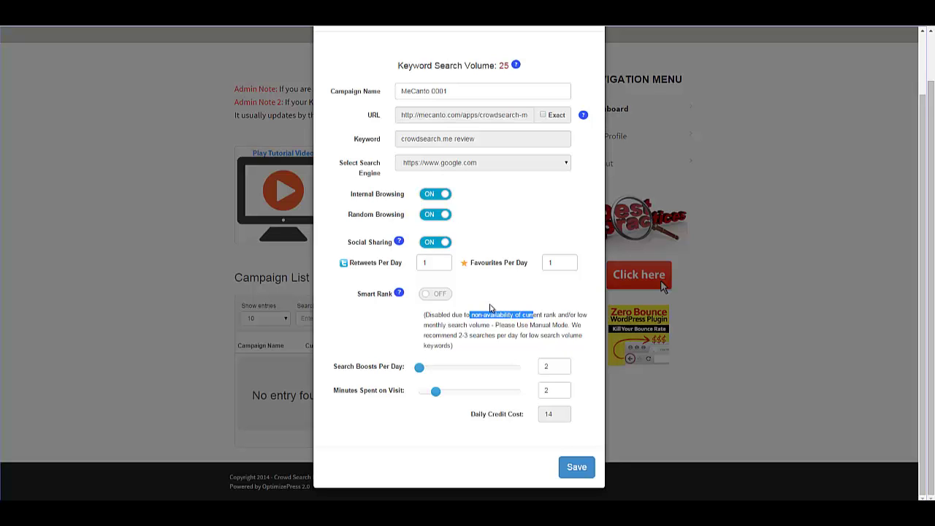
mouse_move(399, 294)
mouse_move(490, 391)
left_click(561, 387)
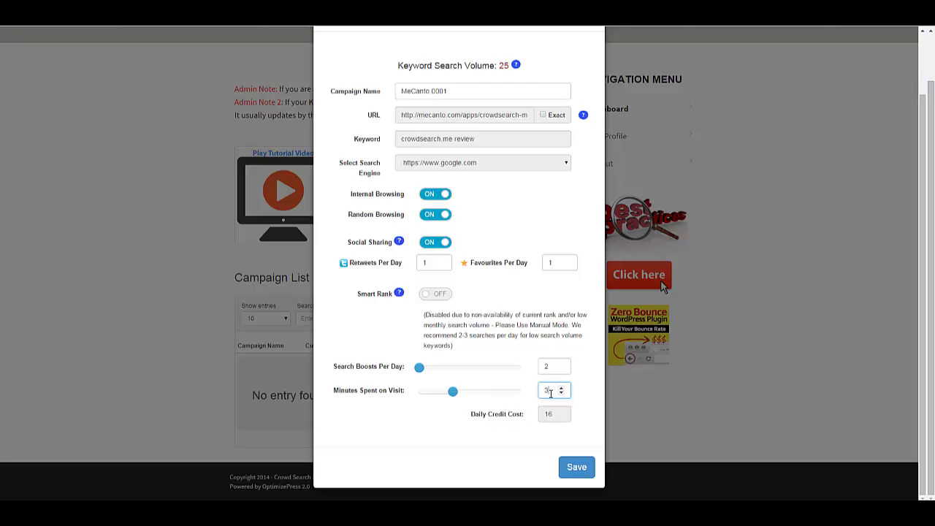
mouse_move(457, 396)
mouse_move(418, 366)
left_click(561, 364)
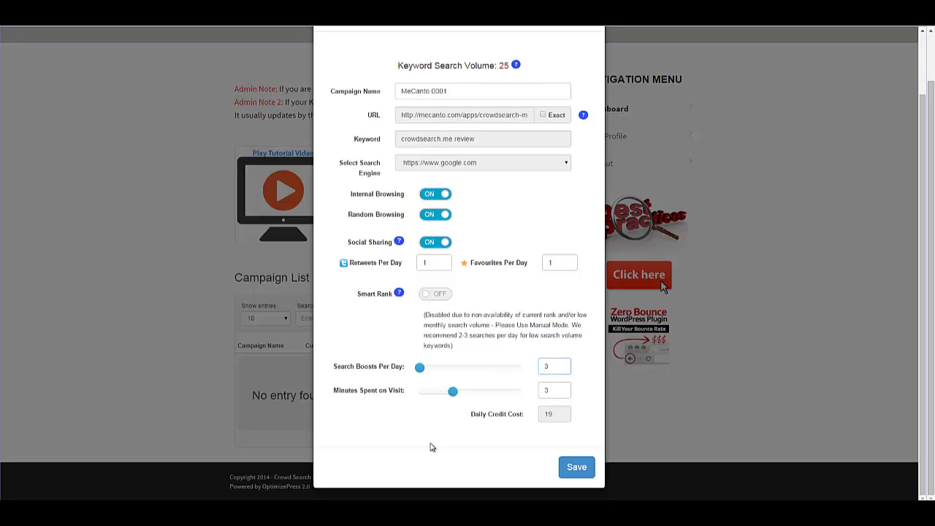
Step: Switch to Notepad and highlight the note explaining Search boosts
key("alt+Tab")
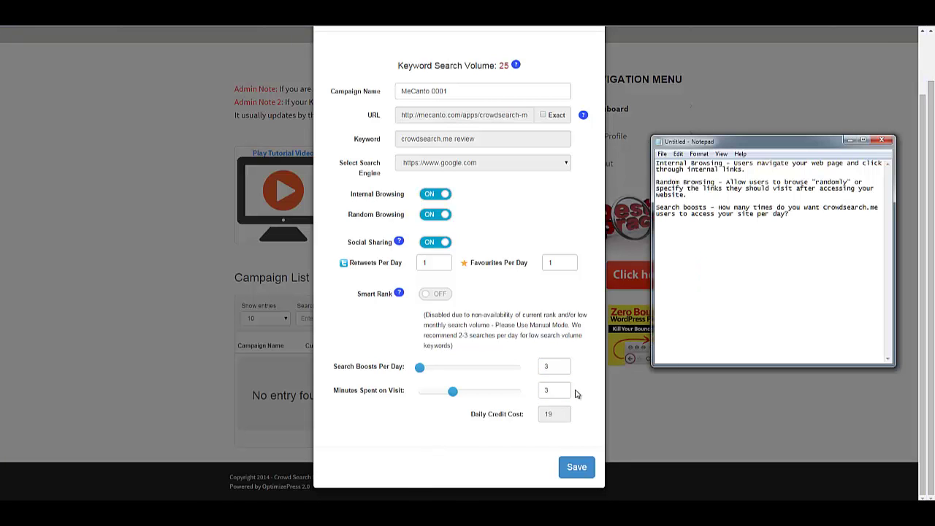
key("shift+Left")
key("shift+Left")
key("shift+Home")
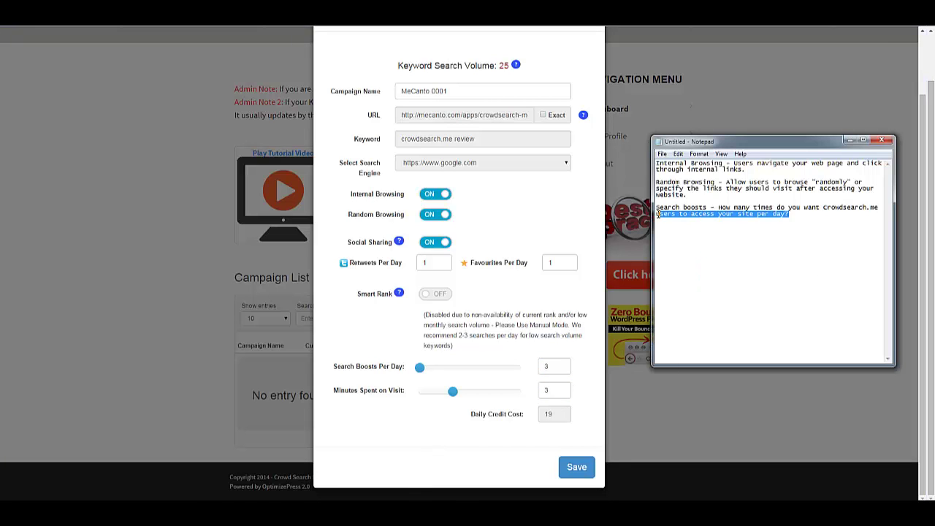
key("shift+Up")
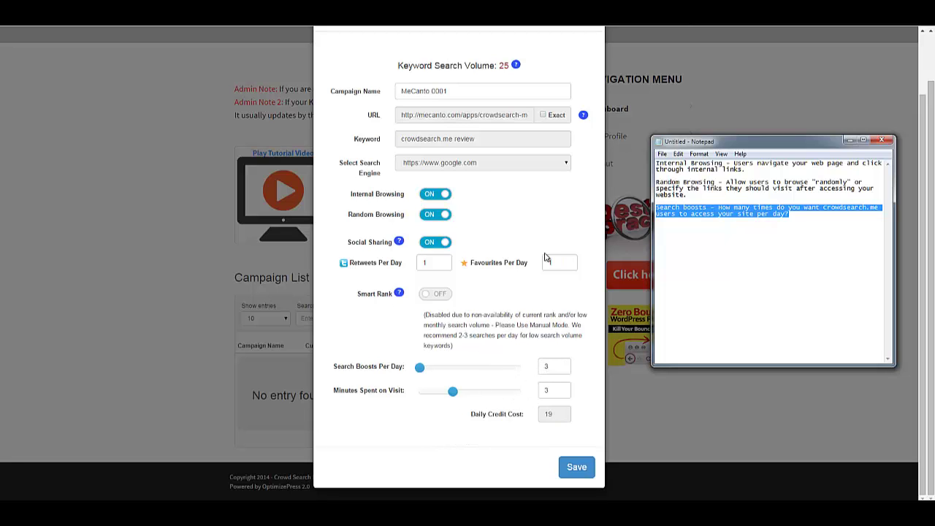
Step: Minimize the Notepad window and save the MeCanto 0001 campaign with Favourites Per Day at 1
left_click(544, 257)
type("1")
mouse_move(438, 393)
left_click(851, 141)
left_click(574, 467)
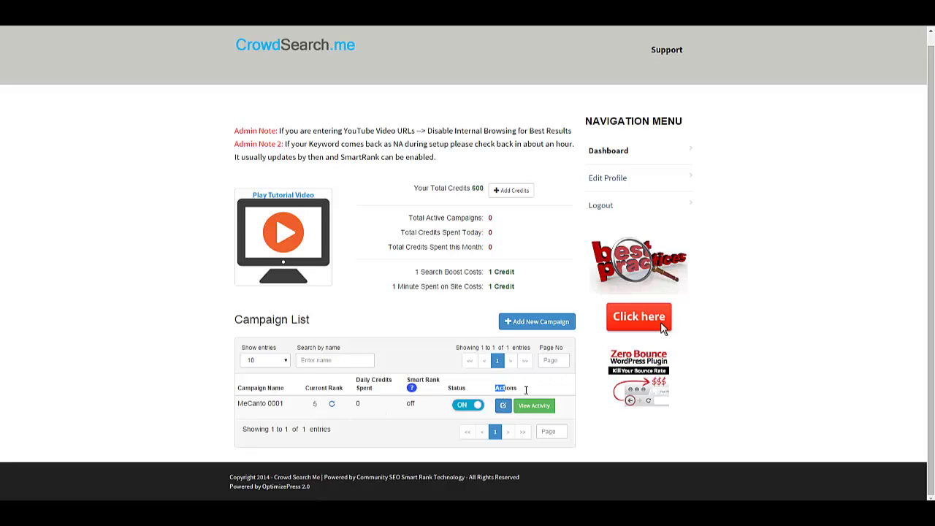
Step: View the MeCanto 0001 campaign's search and social sharing activity reports, and close them
left_click_drag(525, 390, 527, 390)
left_click(531, 407)
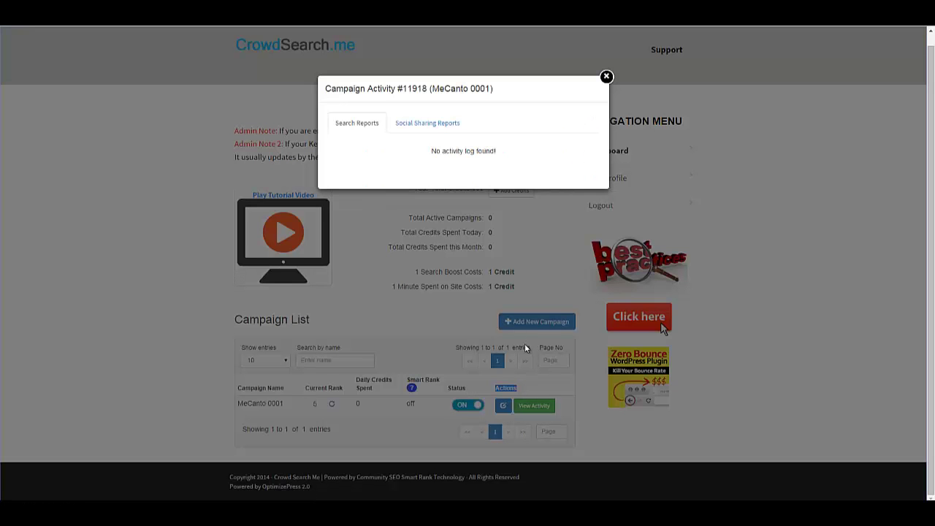
left_click(440, 124)
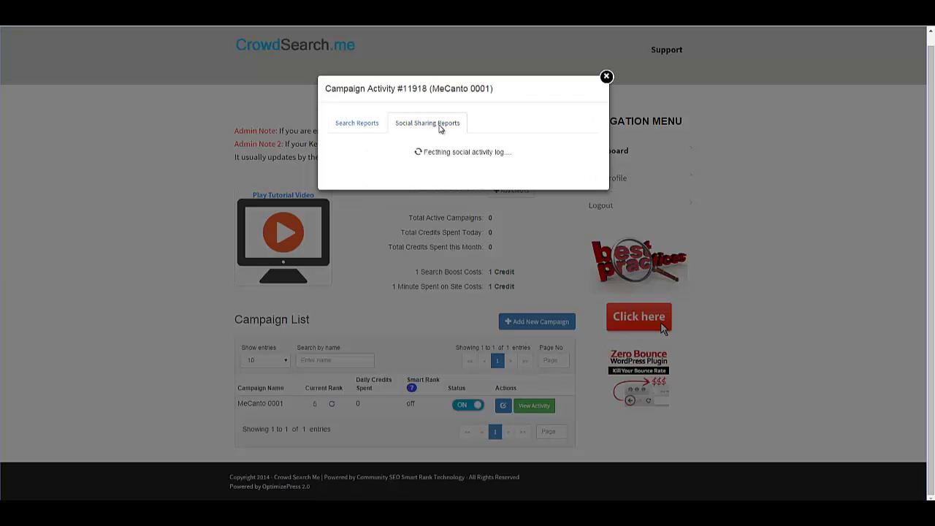
left_click(606, 77)
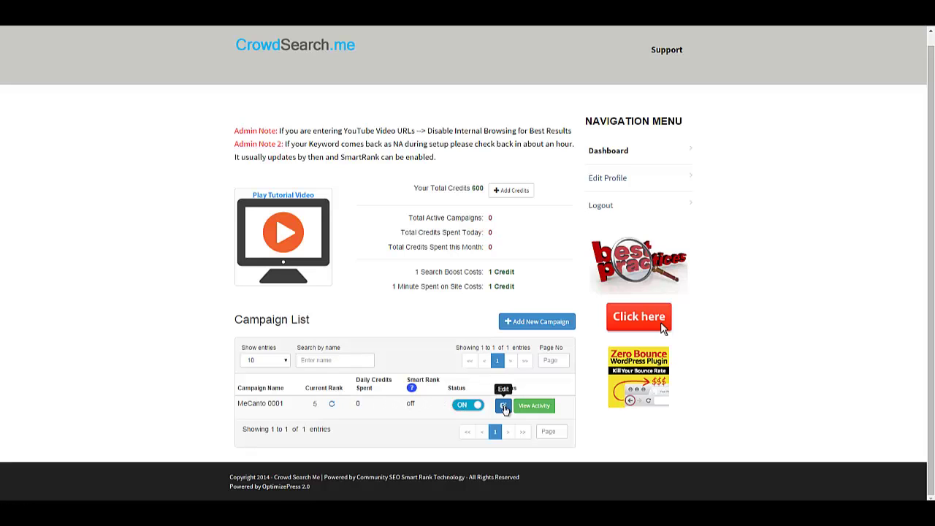
Step: Open the MeCanto 0001 campaign for editing, examine its rank, credit details and settings, and close it without changes
left_click(504, 407)
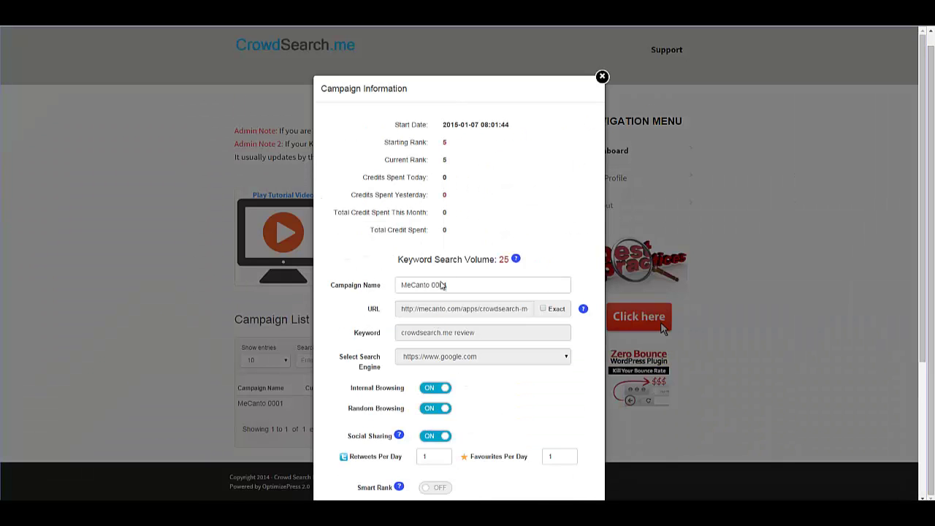
scroll(444, 208, "down", 2)
scroll(475, 157, "up", 1)
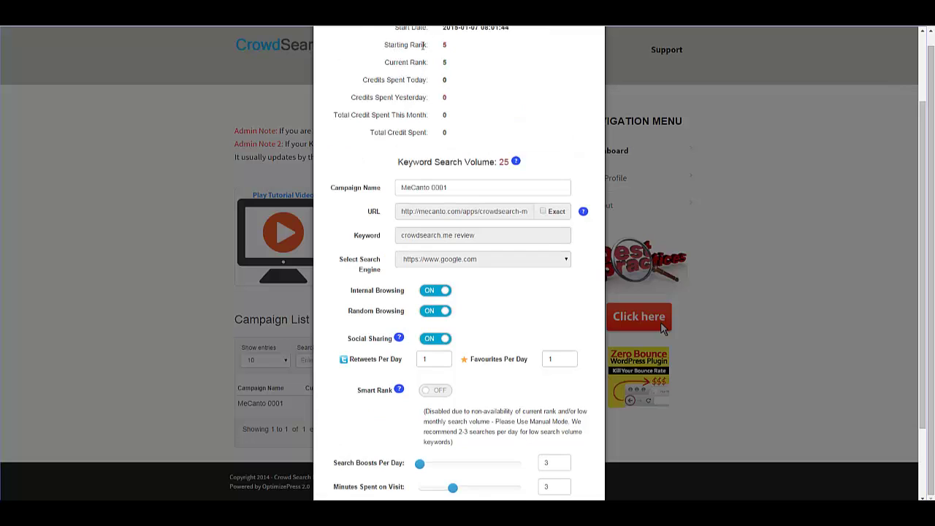
scroll(420, 231, "down", 2)
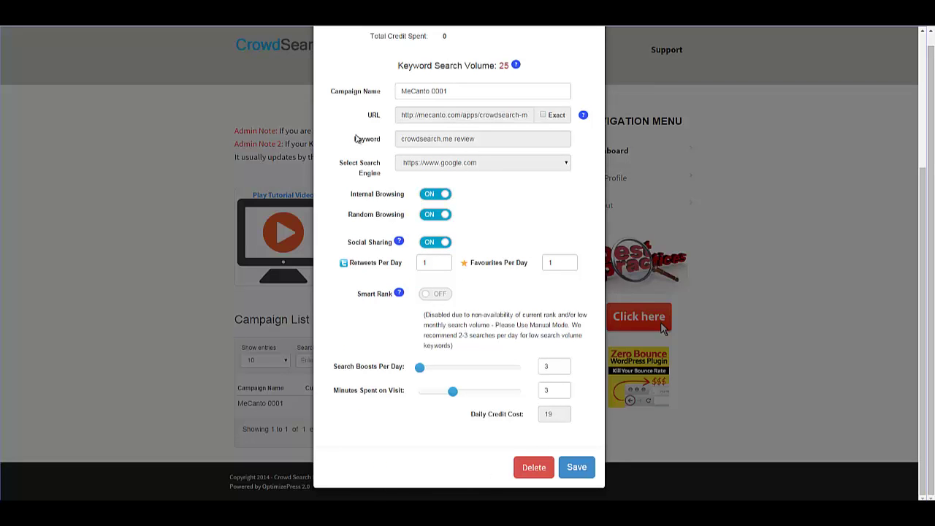
scroll(593, 238, "up", 3)
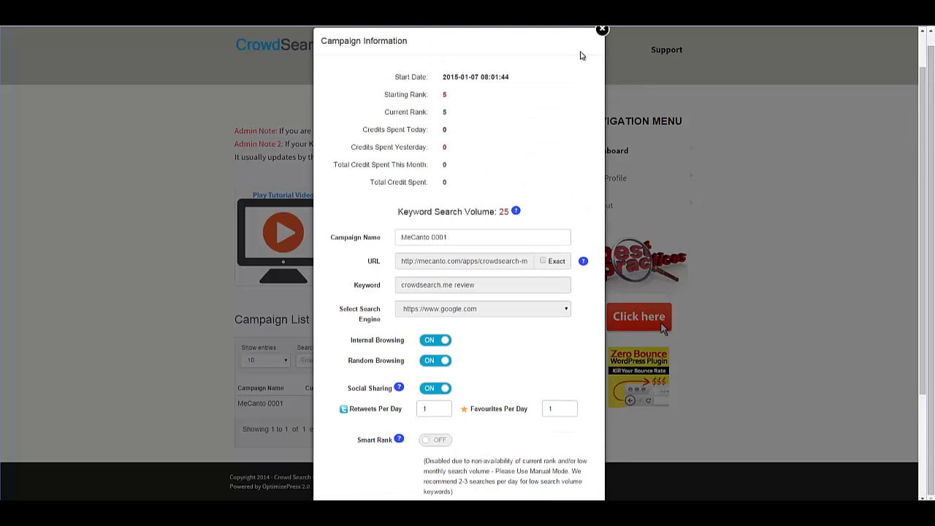
left_click(601, 30)
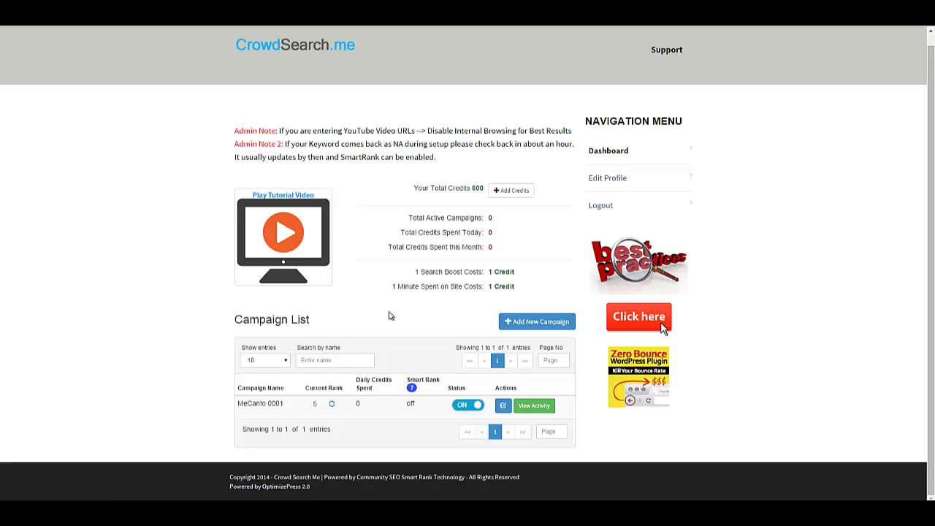
left_click(503, 404)
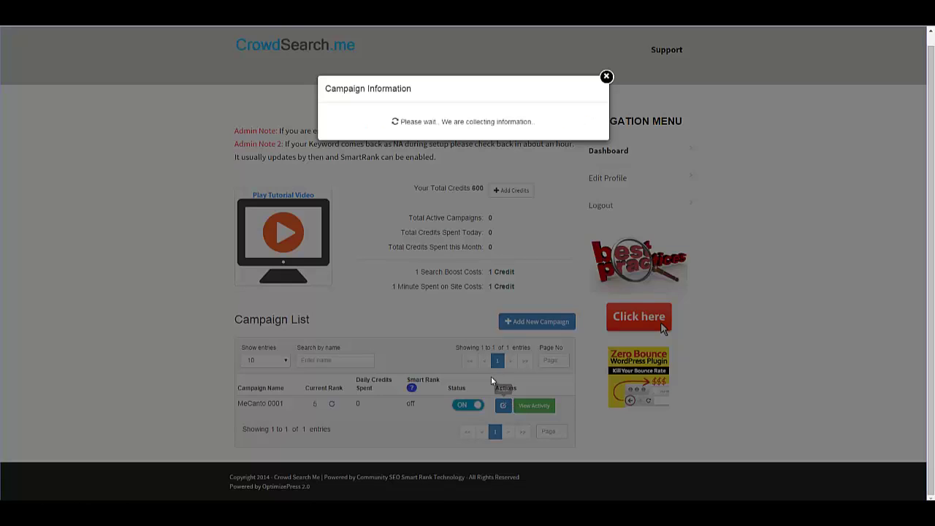
scroll(523, 357, "down", 3)
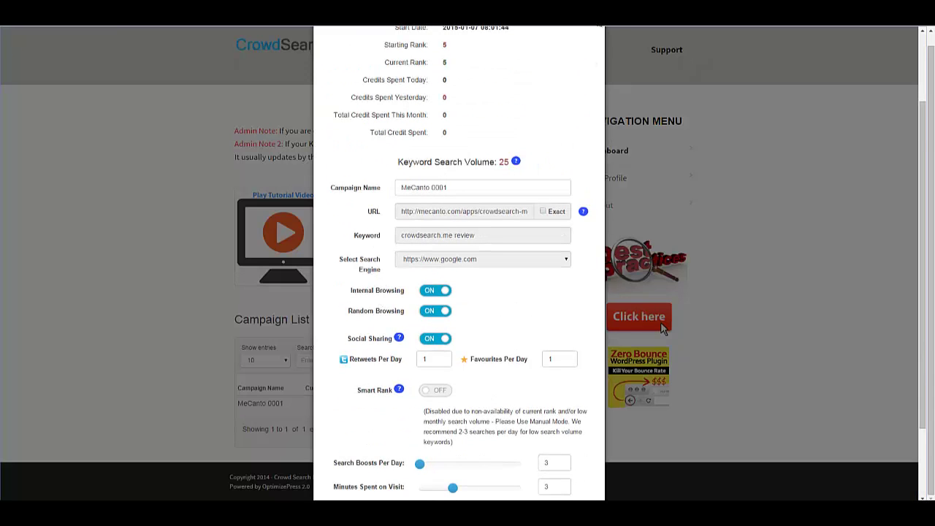
scroll(601, 80, "up", 3)
left_click(601, 77)
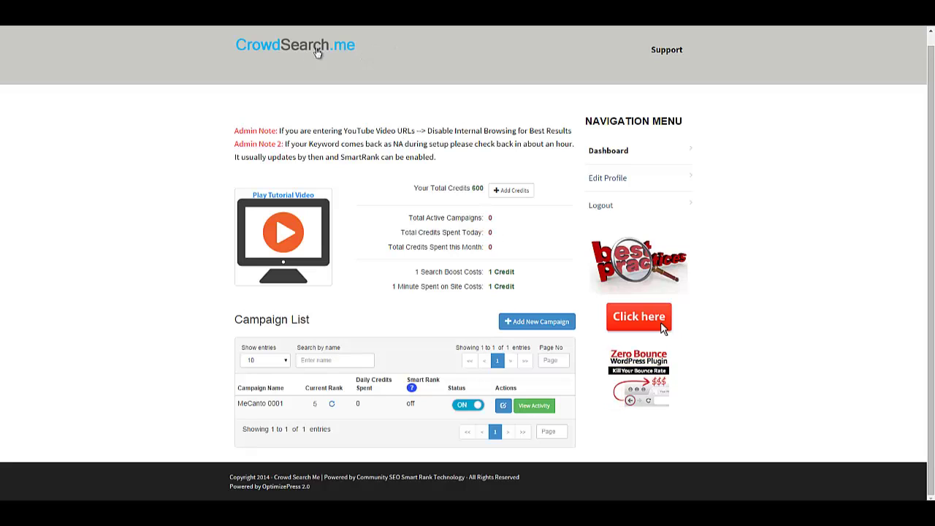
Step: Highlight the CrowdSearch.me logo, switch to the MeCanto Reviews page for CrowdSearch.me and look through its bonus list
left_click_drag(232, 46, 356, 46)
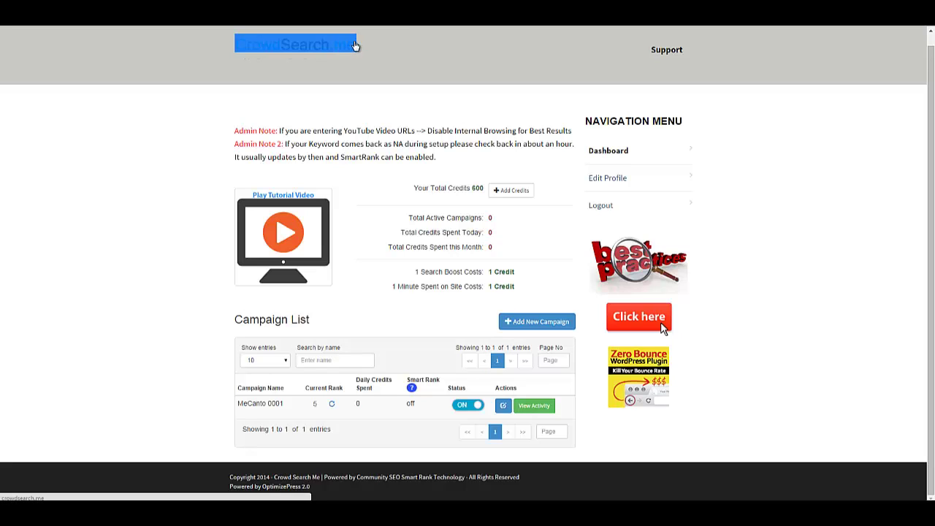
left_click(370, 129)
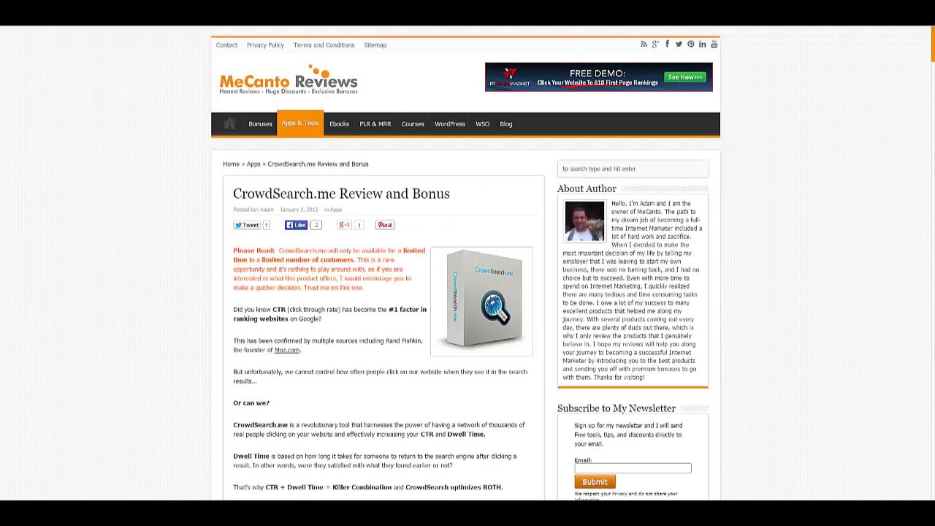
scroll(922, 190, "down", 10)
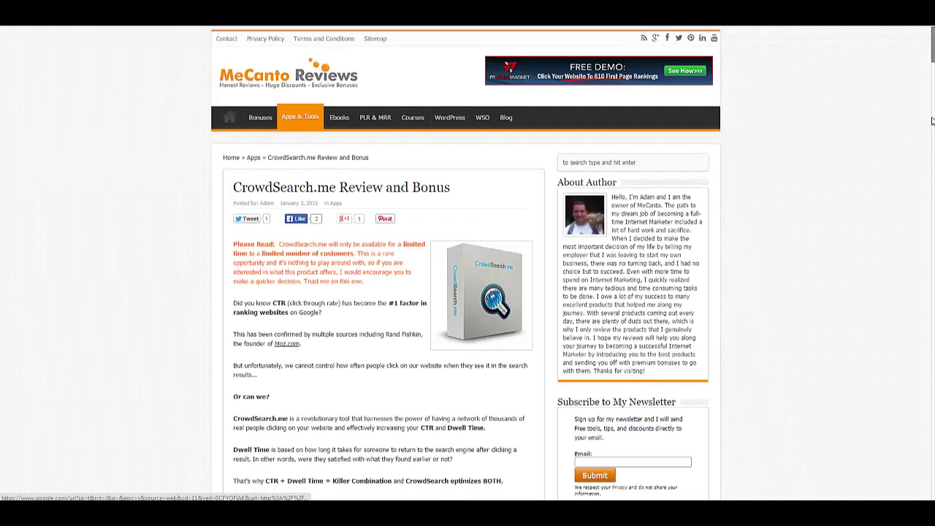
scroll(916, 218, "down", 10)
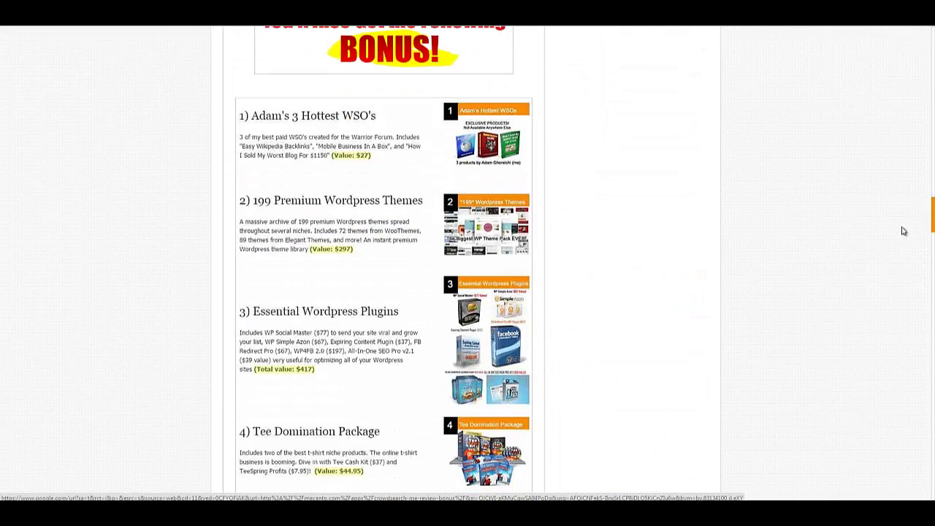
scroll(379, 117, "up", 1)
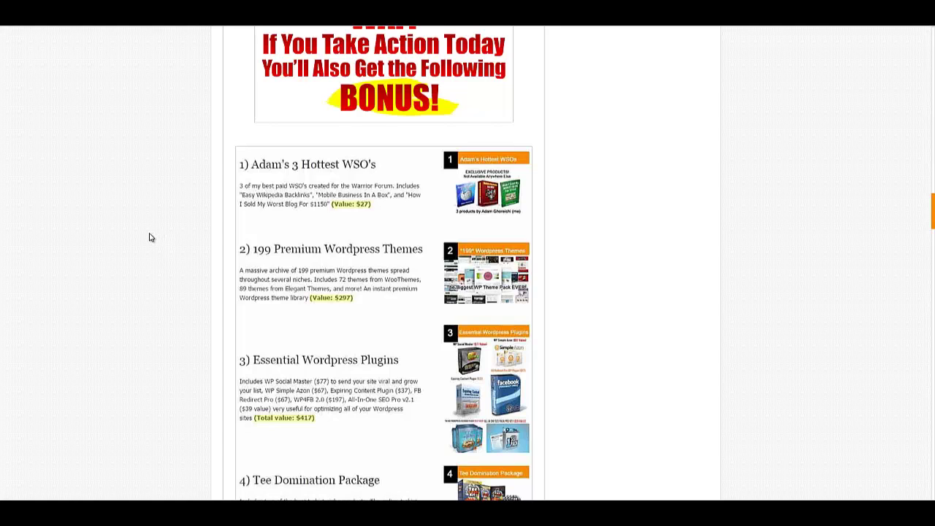
scroll(149, 237, "down", 1)
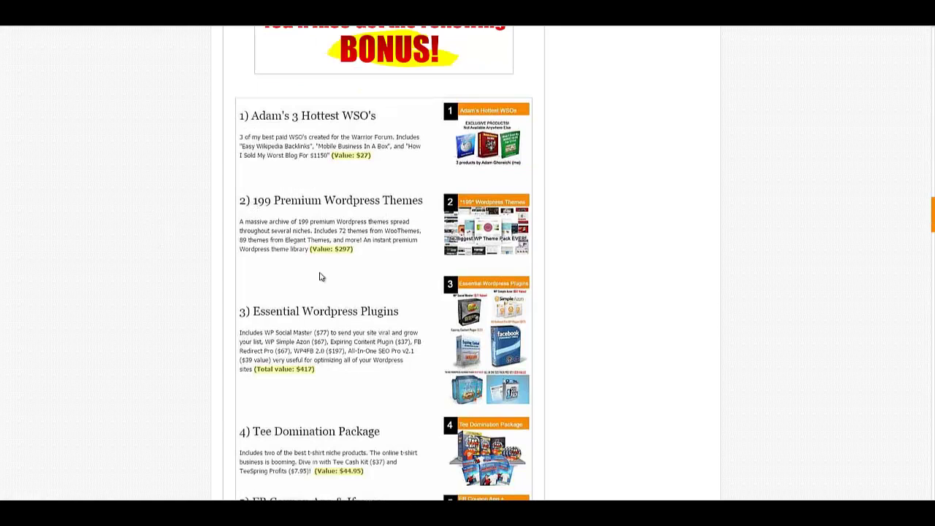
Step: Read through the remaining bonuses on the CrowdSearch.me review page, down to the LinkedIn Cash Formula and Twitter Cash Blueprint entries
scroll(405, 343, "down", 5)
scroll(338, 378, "down", 5)
scroll(327, 379, "down", 3)
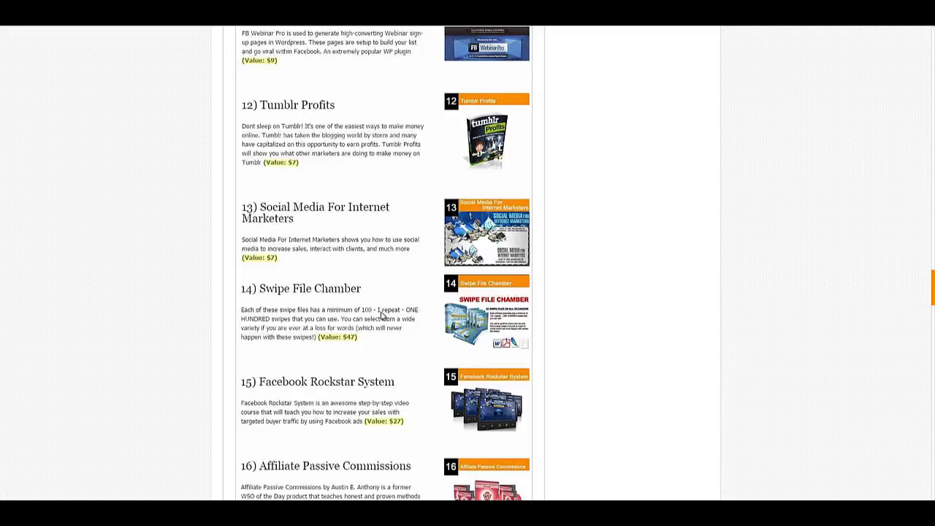
scroll(382, 317, "down", 7)
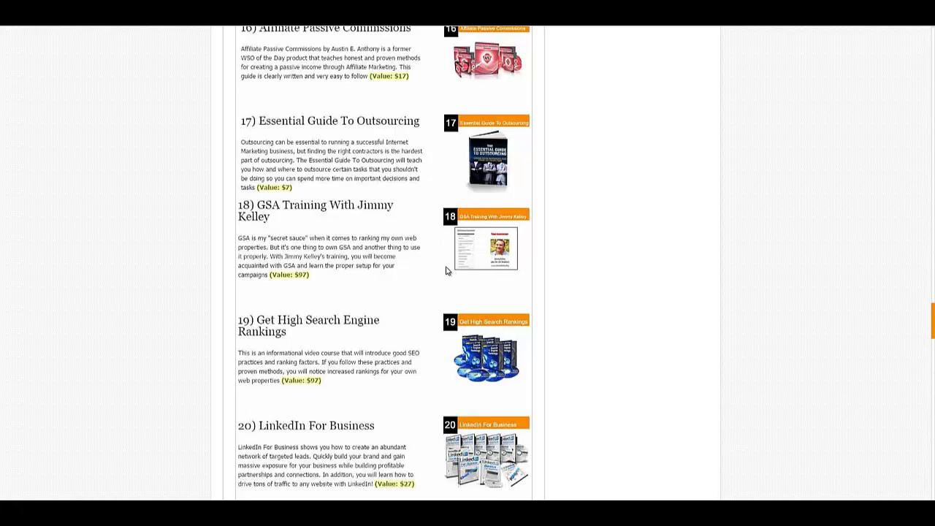
scroll(434, 278, "down", 1)
scroll(434, 279, "down", 5)
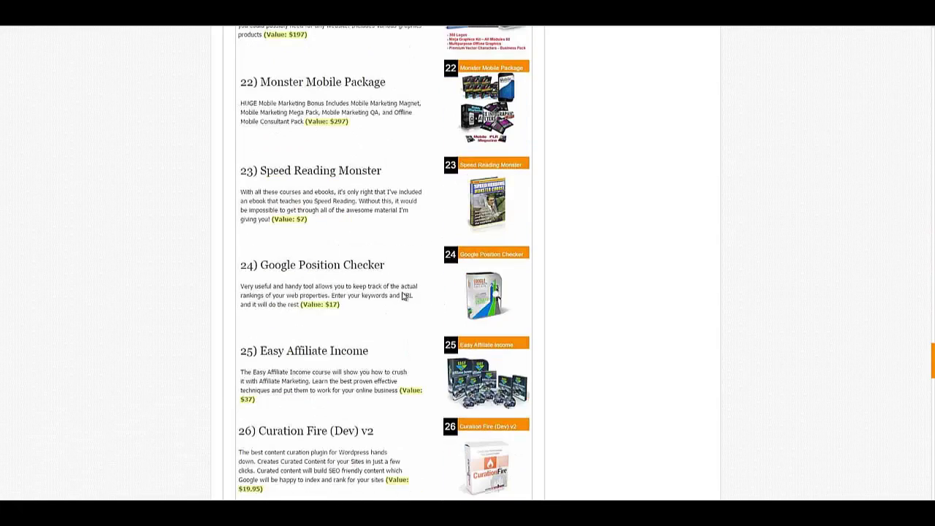
scroll(401, 296, "down", 2)
scroll(399, 299, "down", 3)
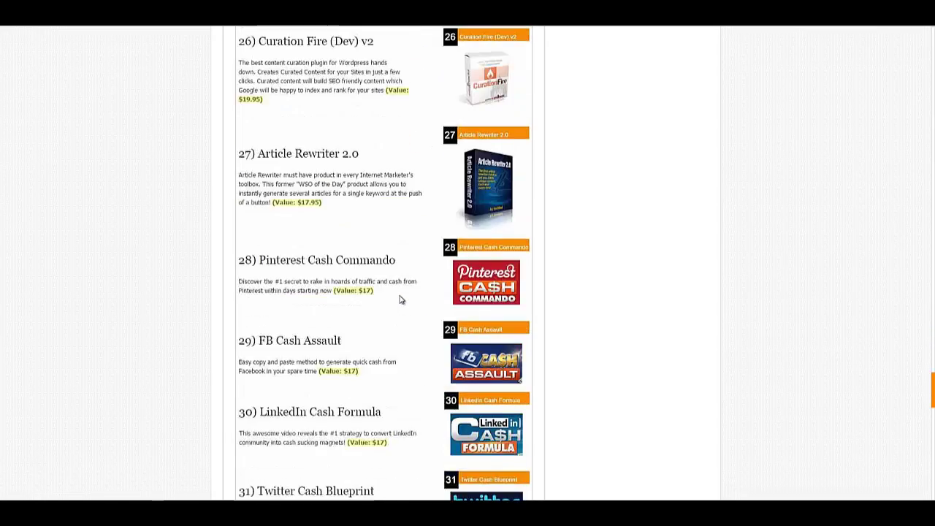
Step: Look back over the bonus list in reverse and return to the beginning of the CrowdSearch.me Review and Bonus article
scroll(372, 219, "up", 2)
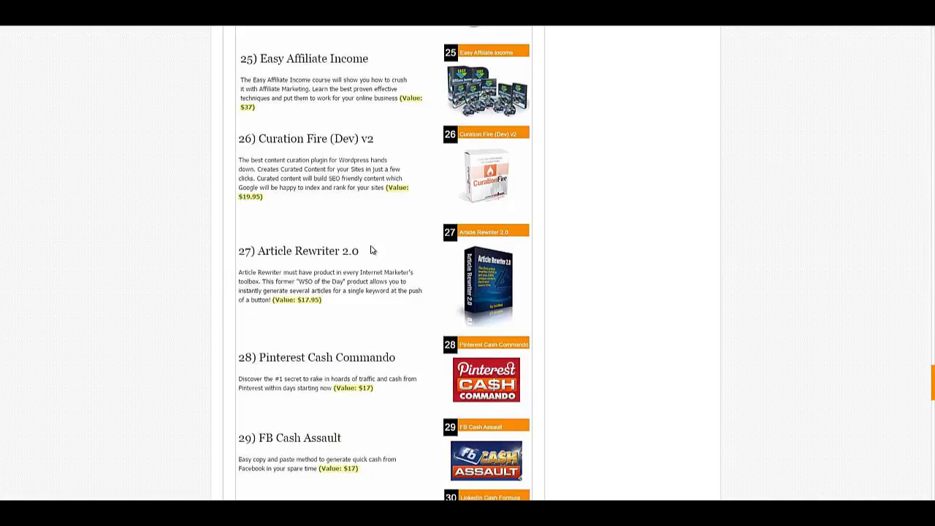
scroll(370, 250, "up", 2)
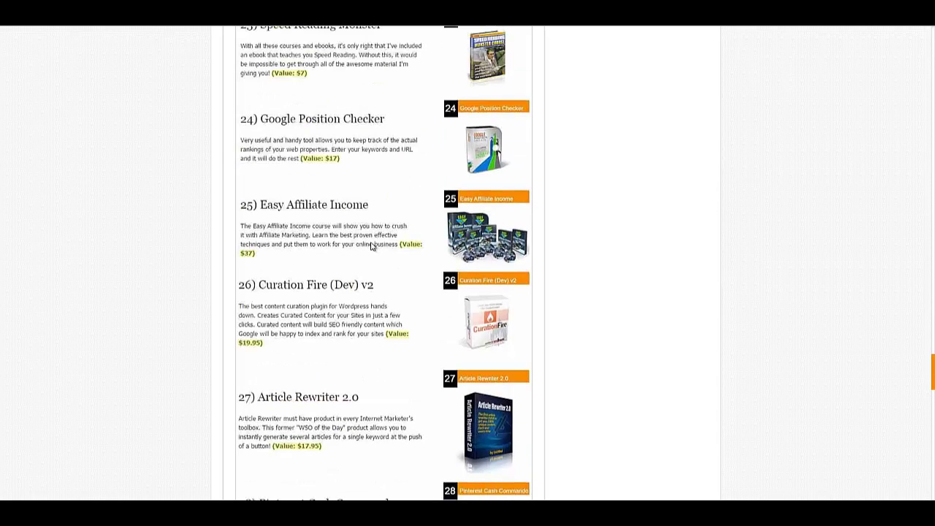
scroll(370, 246, "up", 1)
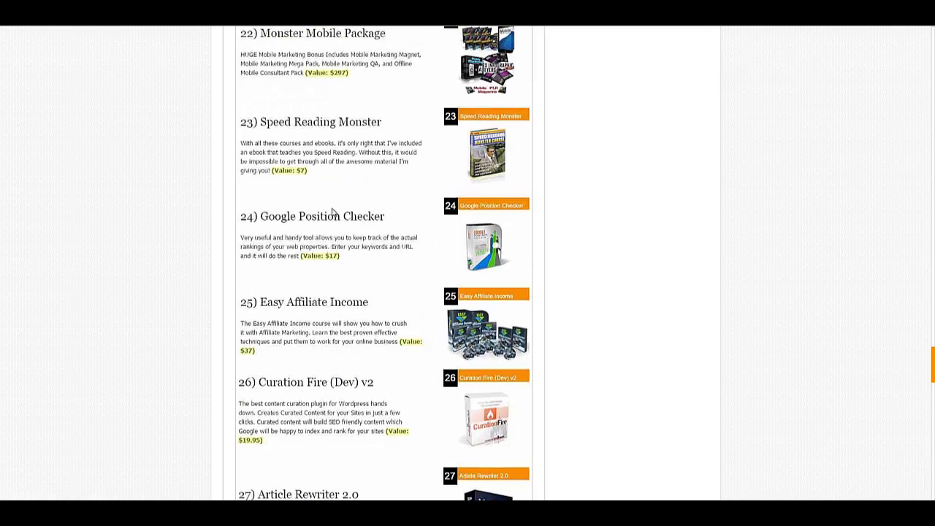
scroll(361, 146, "up", 1)
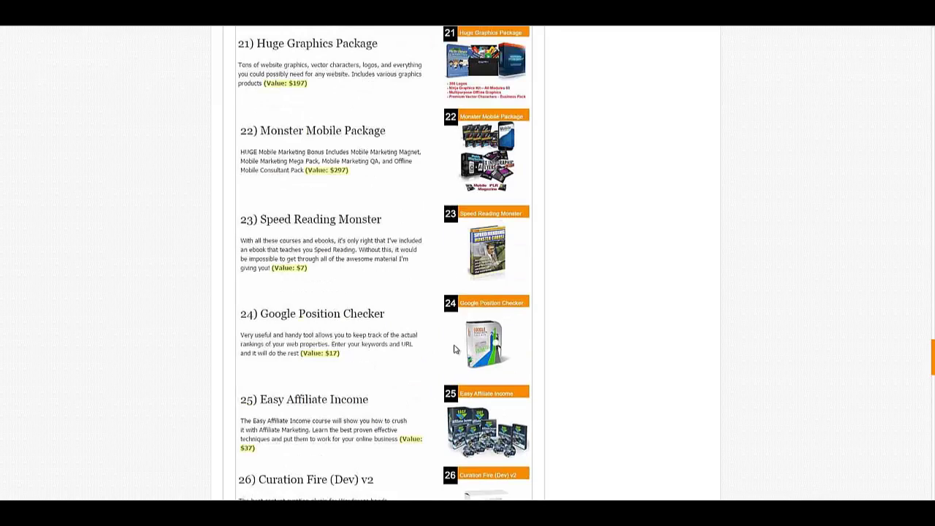
scroll(344, 307, "up", 3)
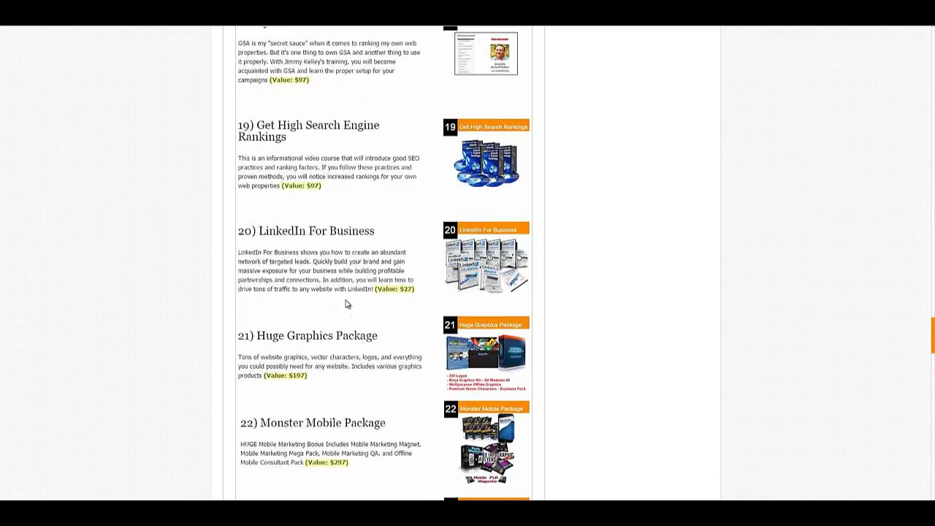
scroll(347, 310, "up", 5)
scroll(371, 208, "up", 10)
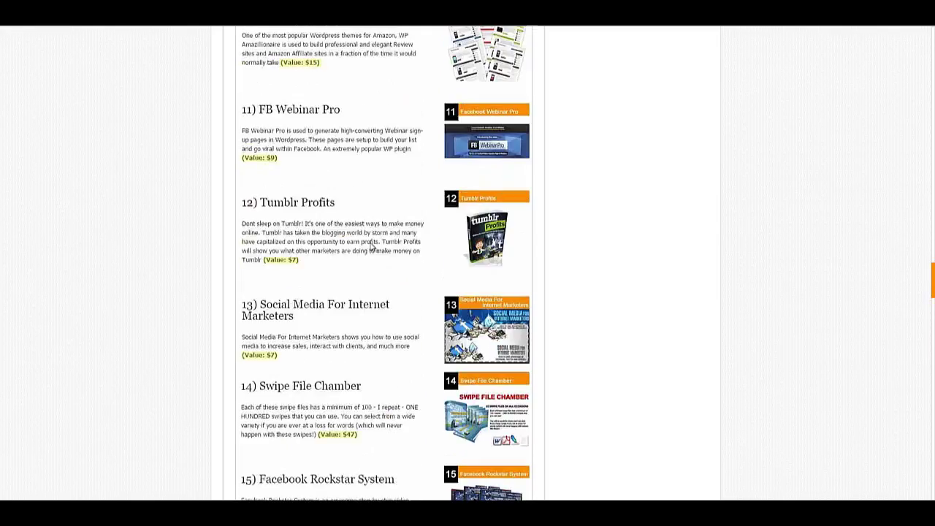
scroll(932, 58, "up", 15)
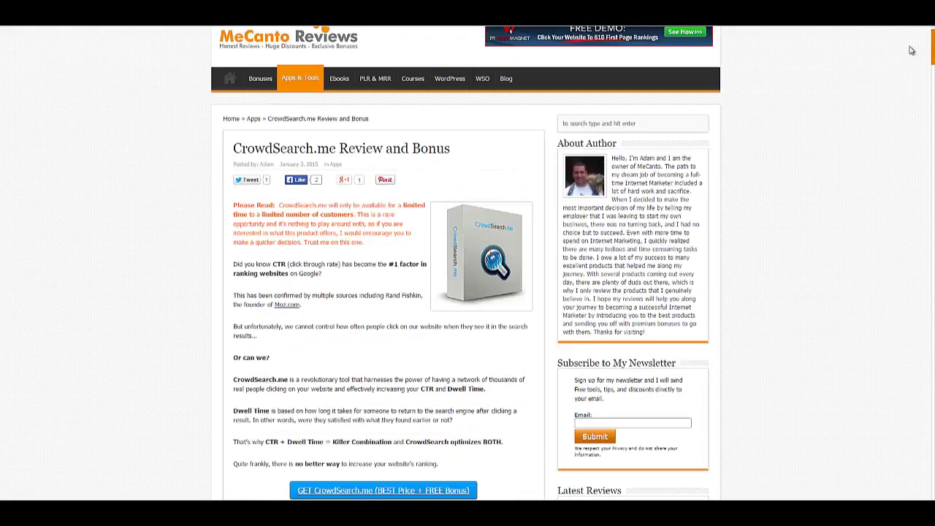
scroll(616, 112, "up", 1)
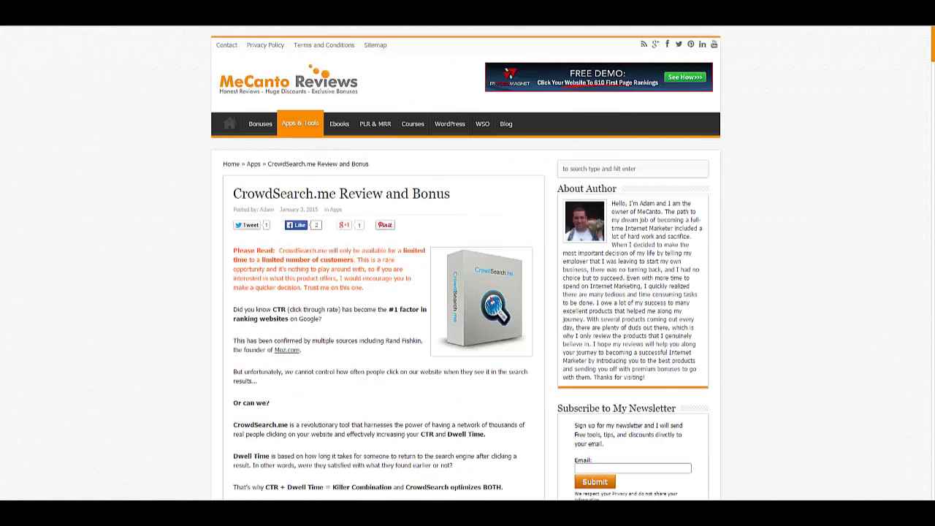